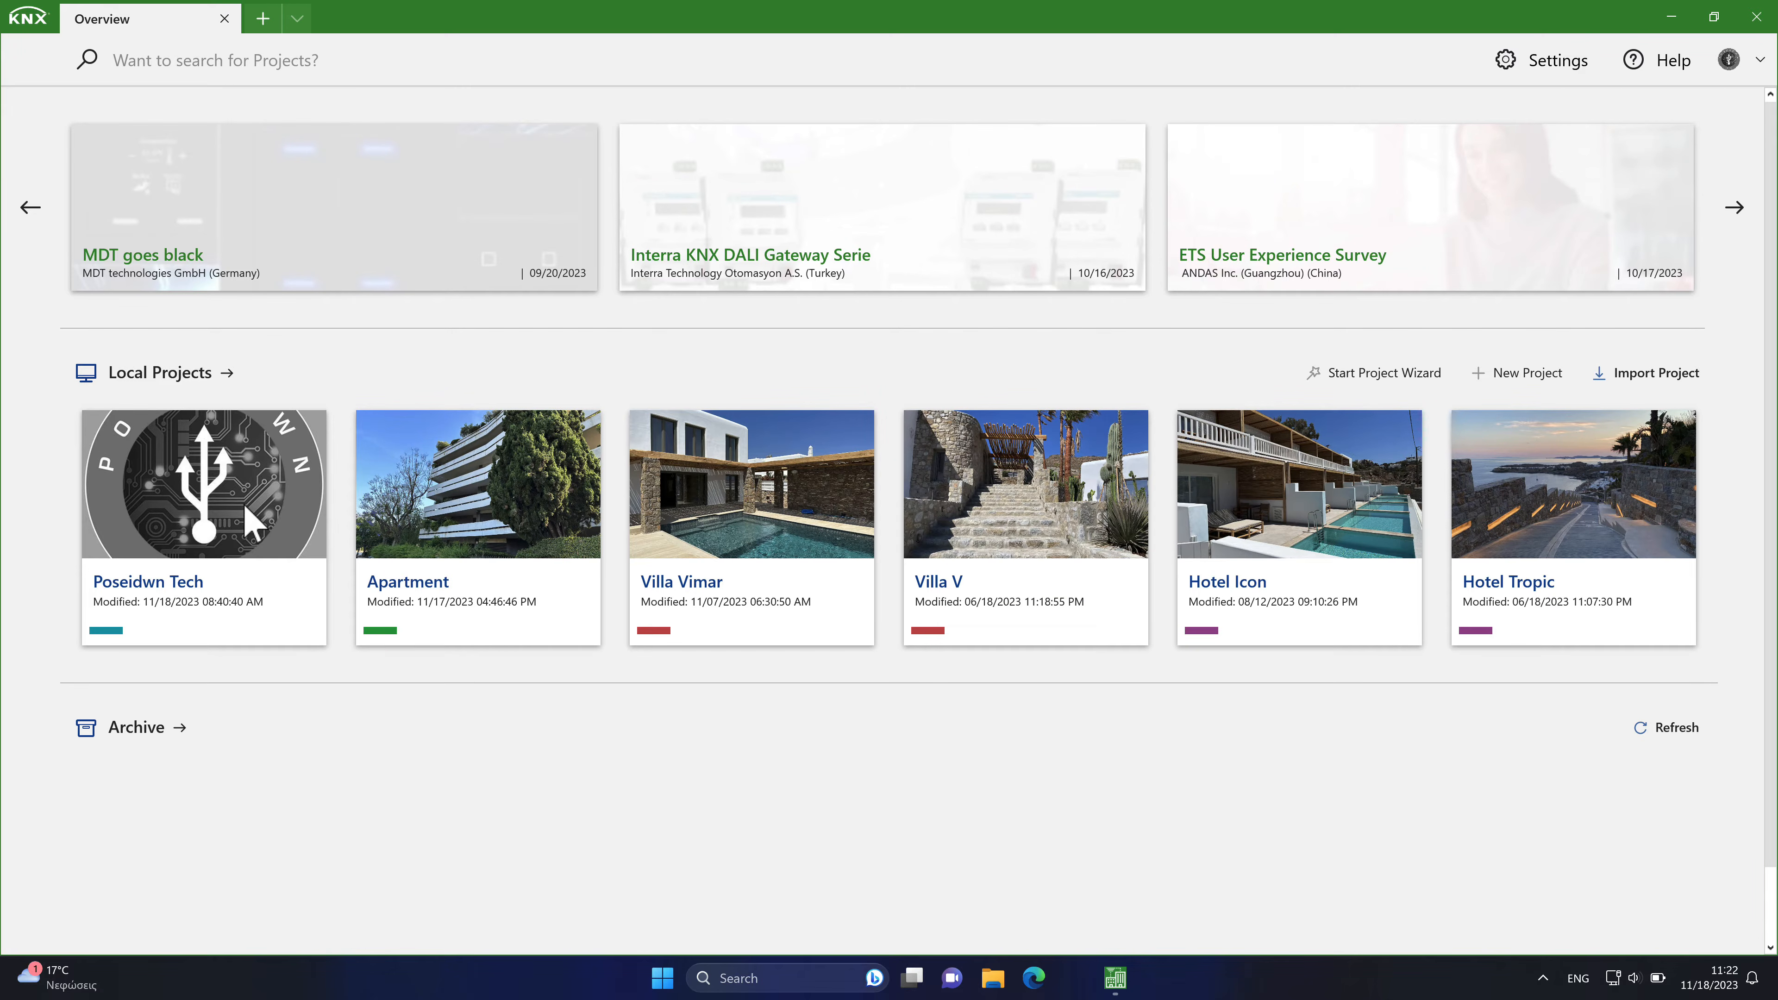
Open the local project Poseidwn Tech by entering its project password
click(233, 507)
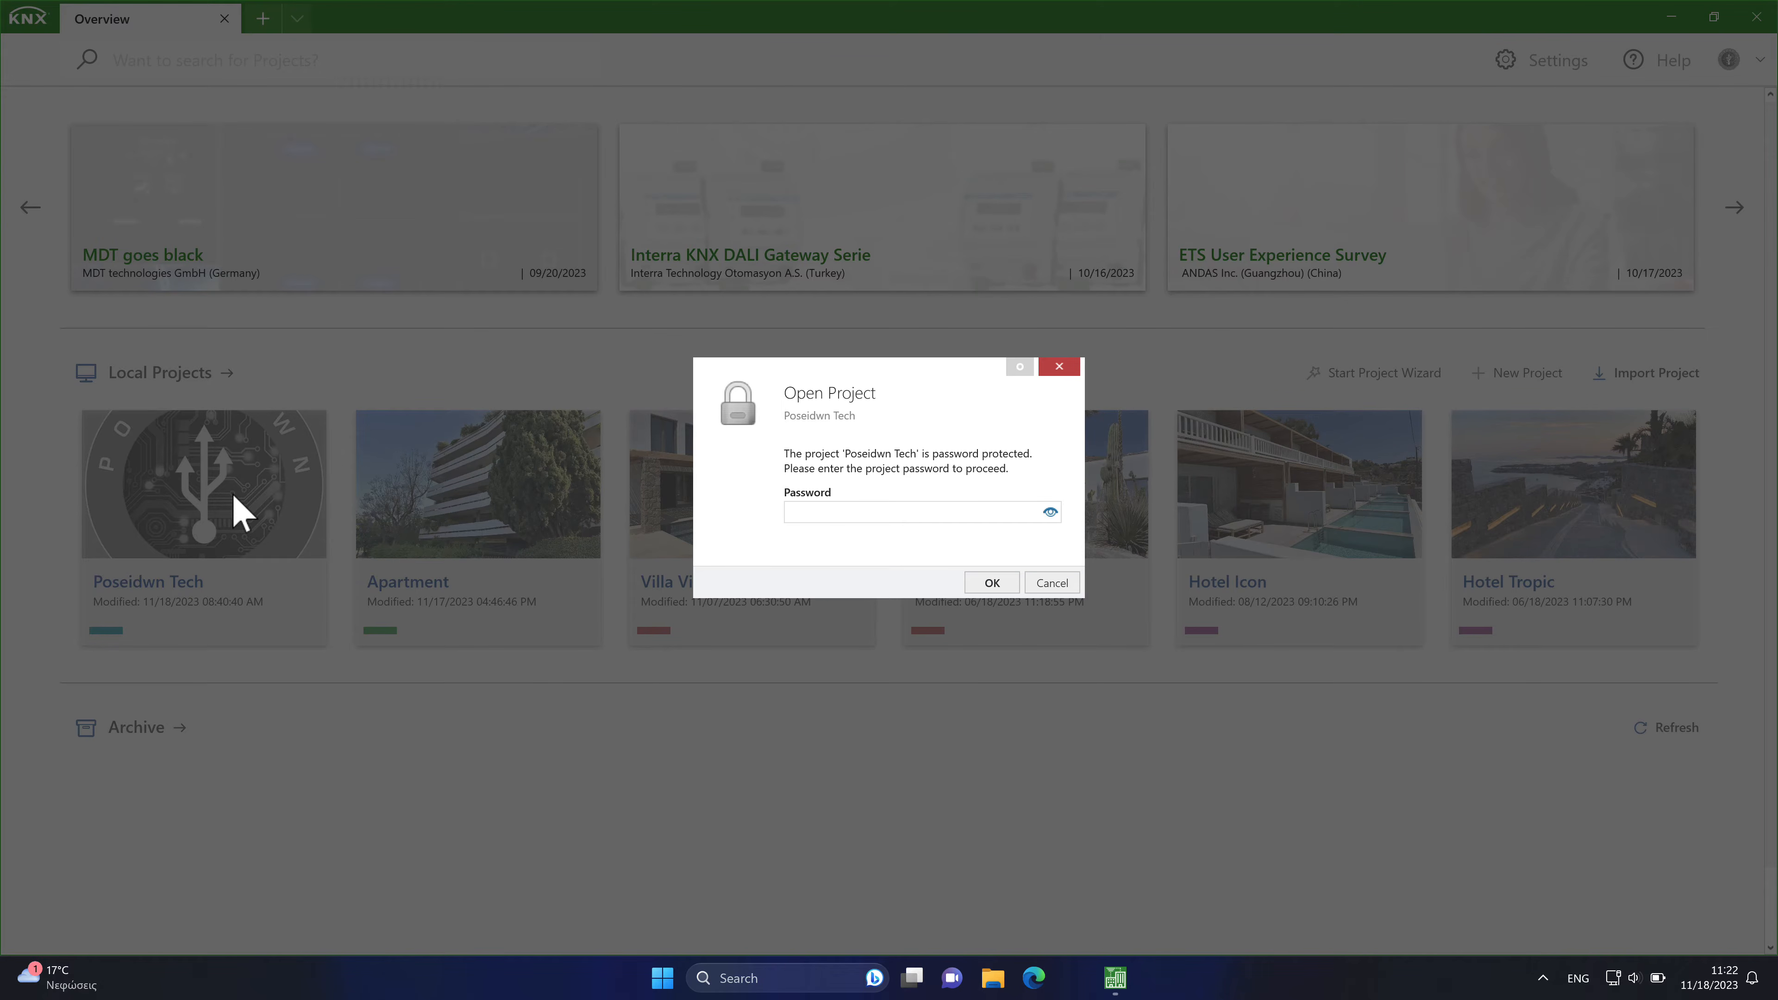
text(••)
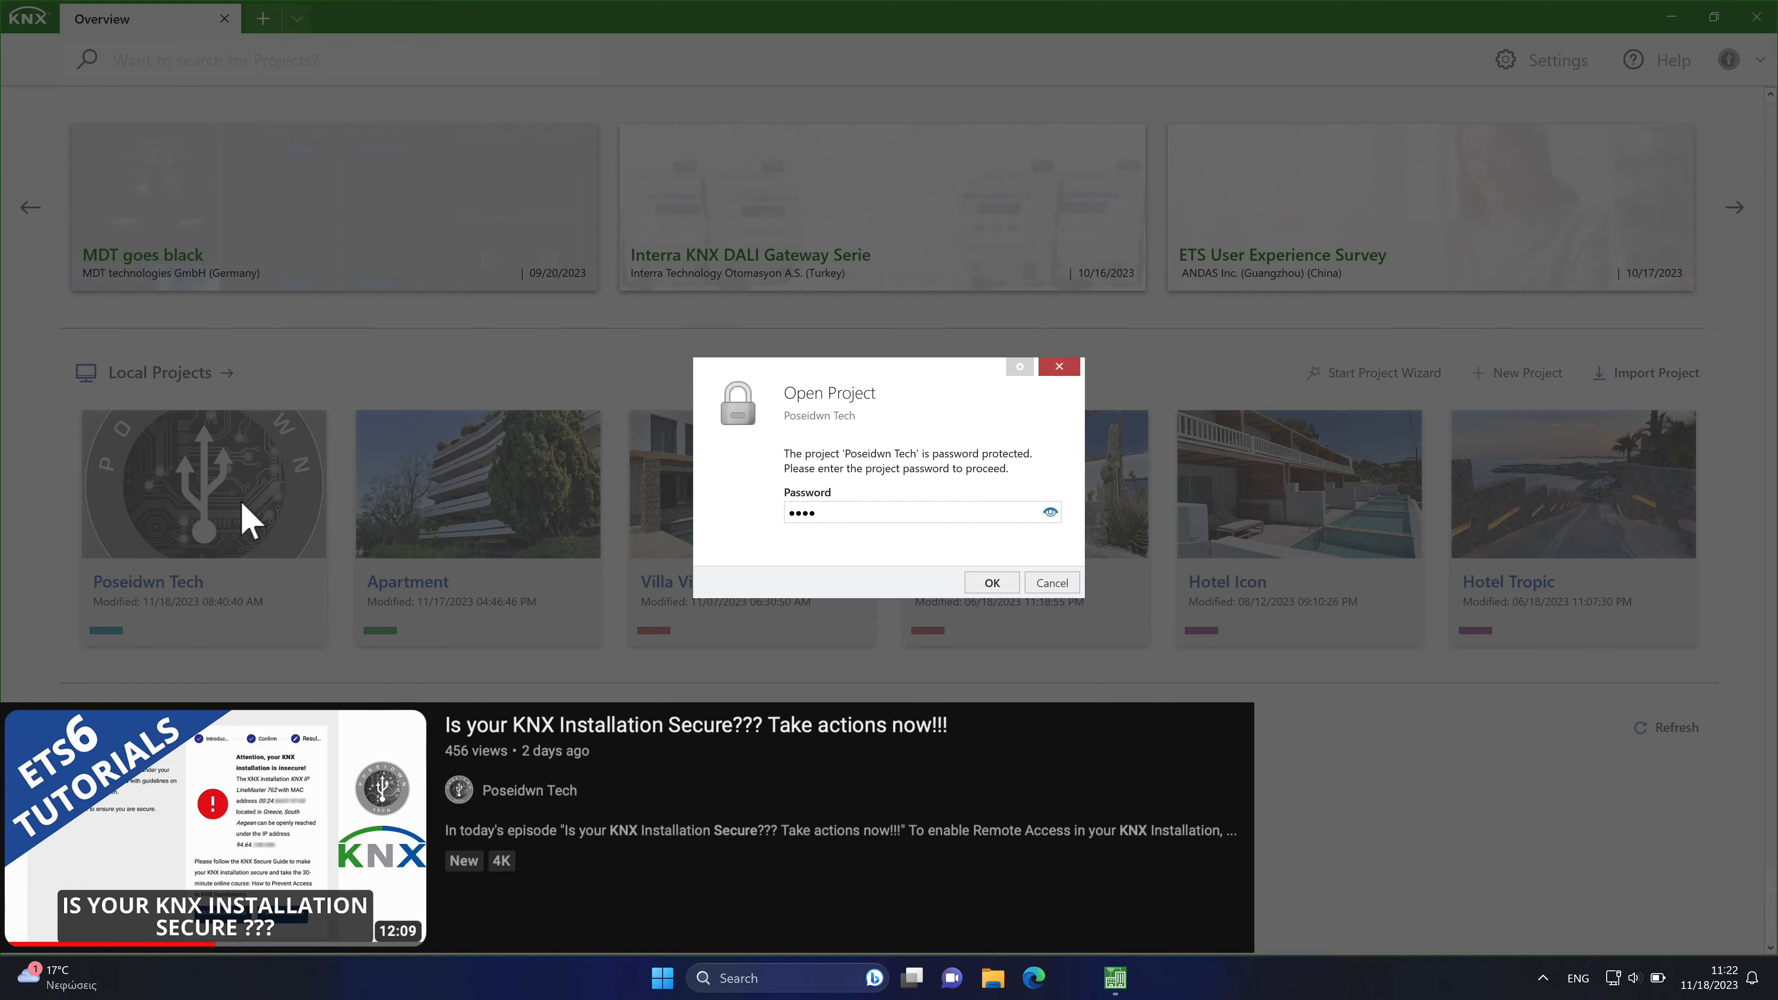
click(987, 582)
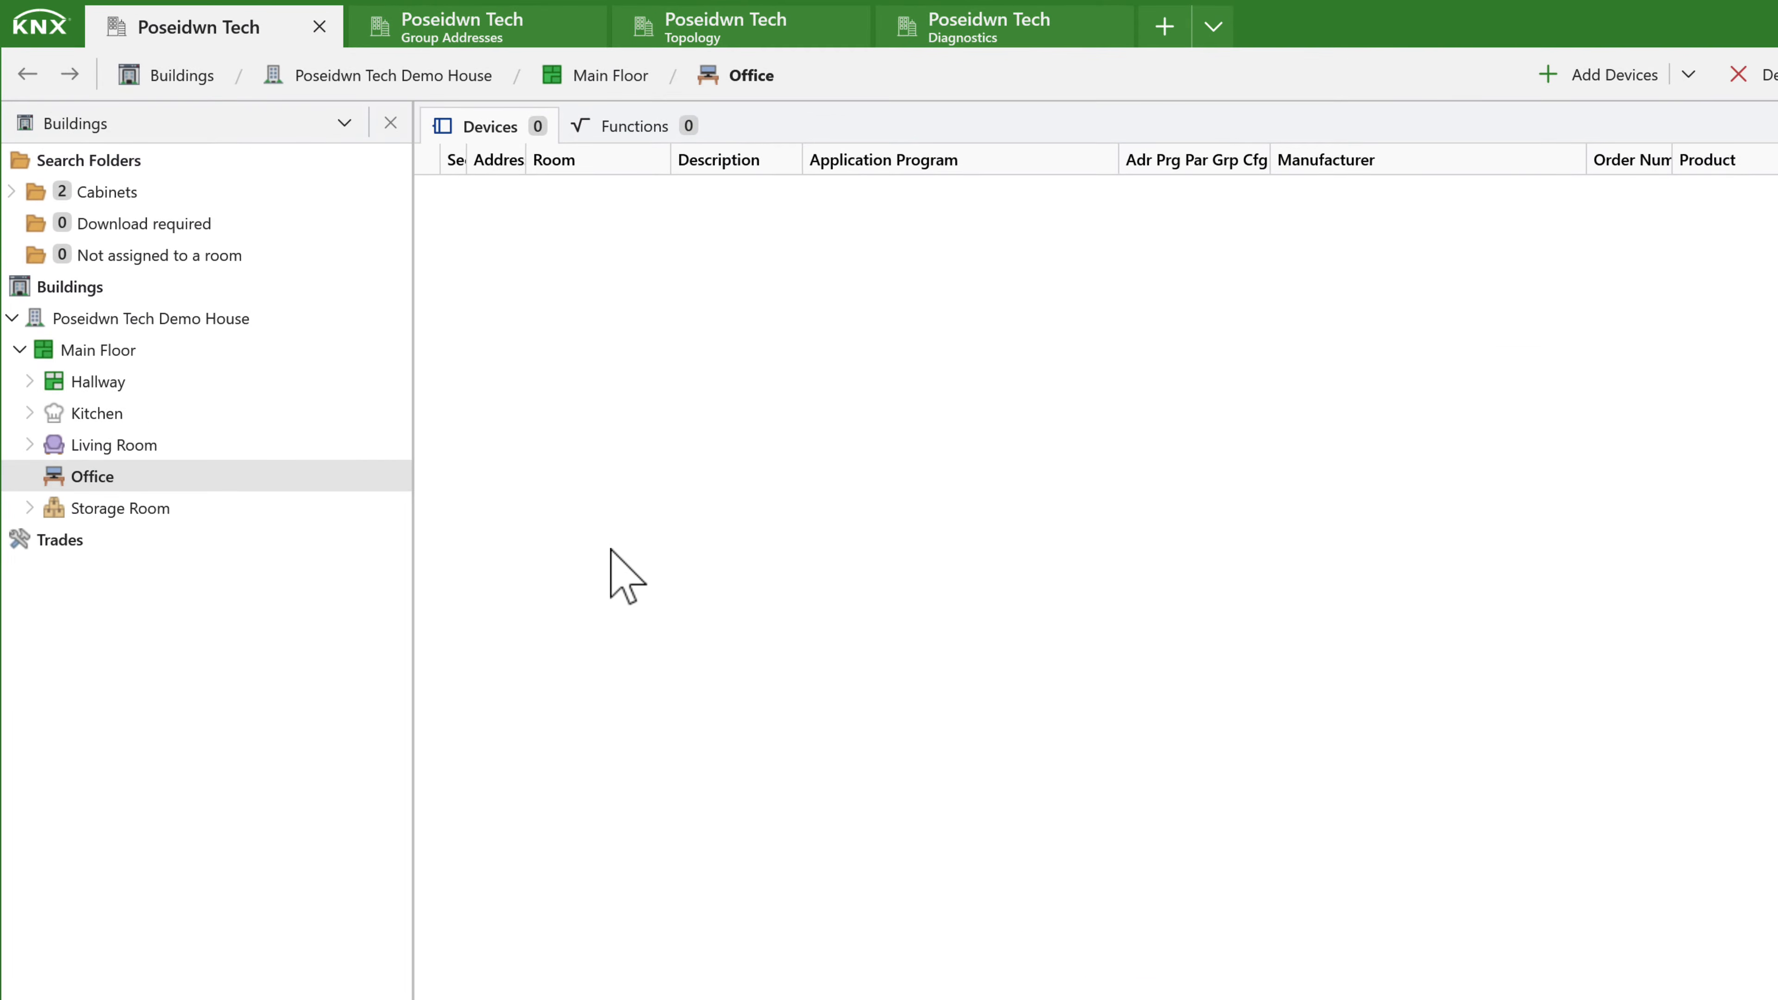
Review the project's search folders: Cabinets, Download required and Not assigned to a room
click(135, 162)
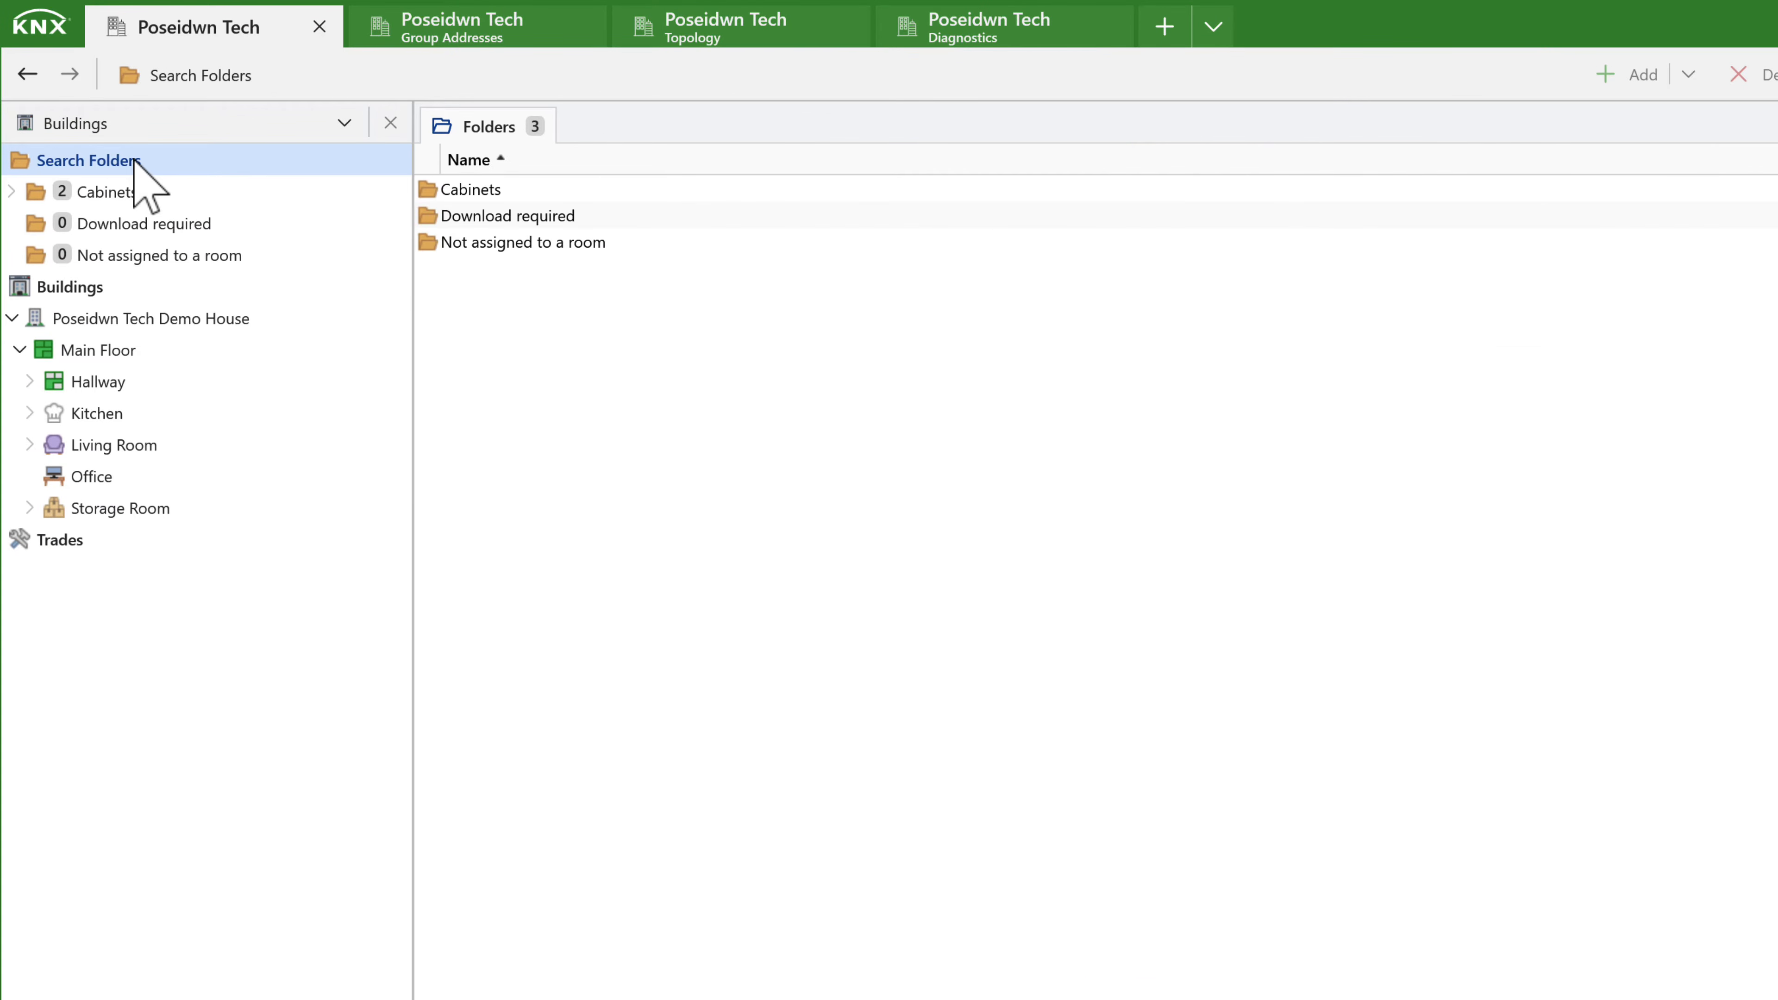
click(103, 190)
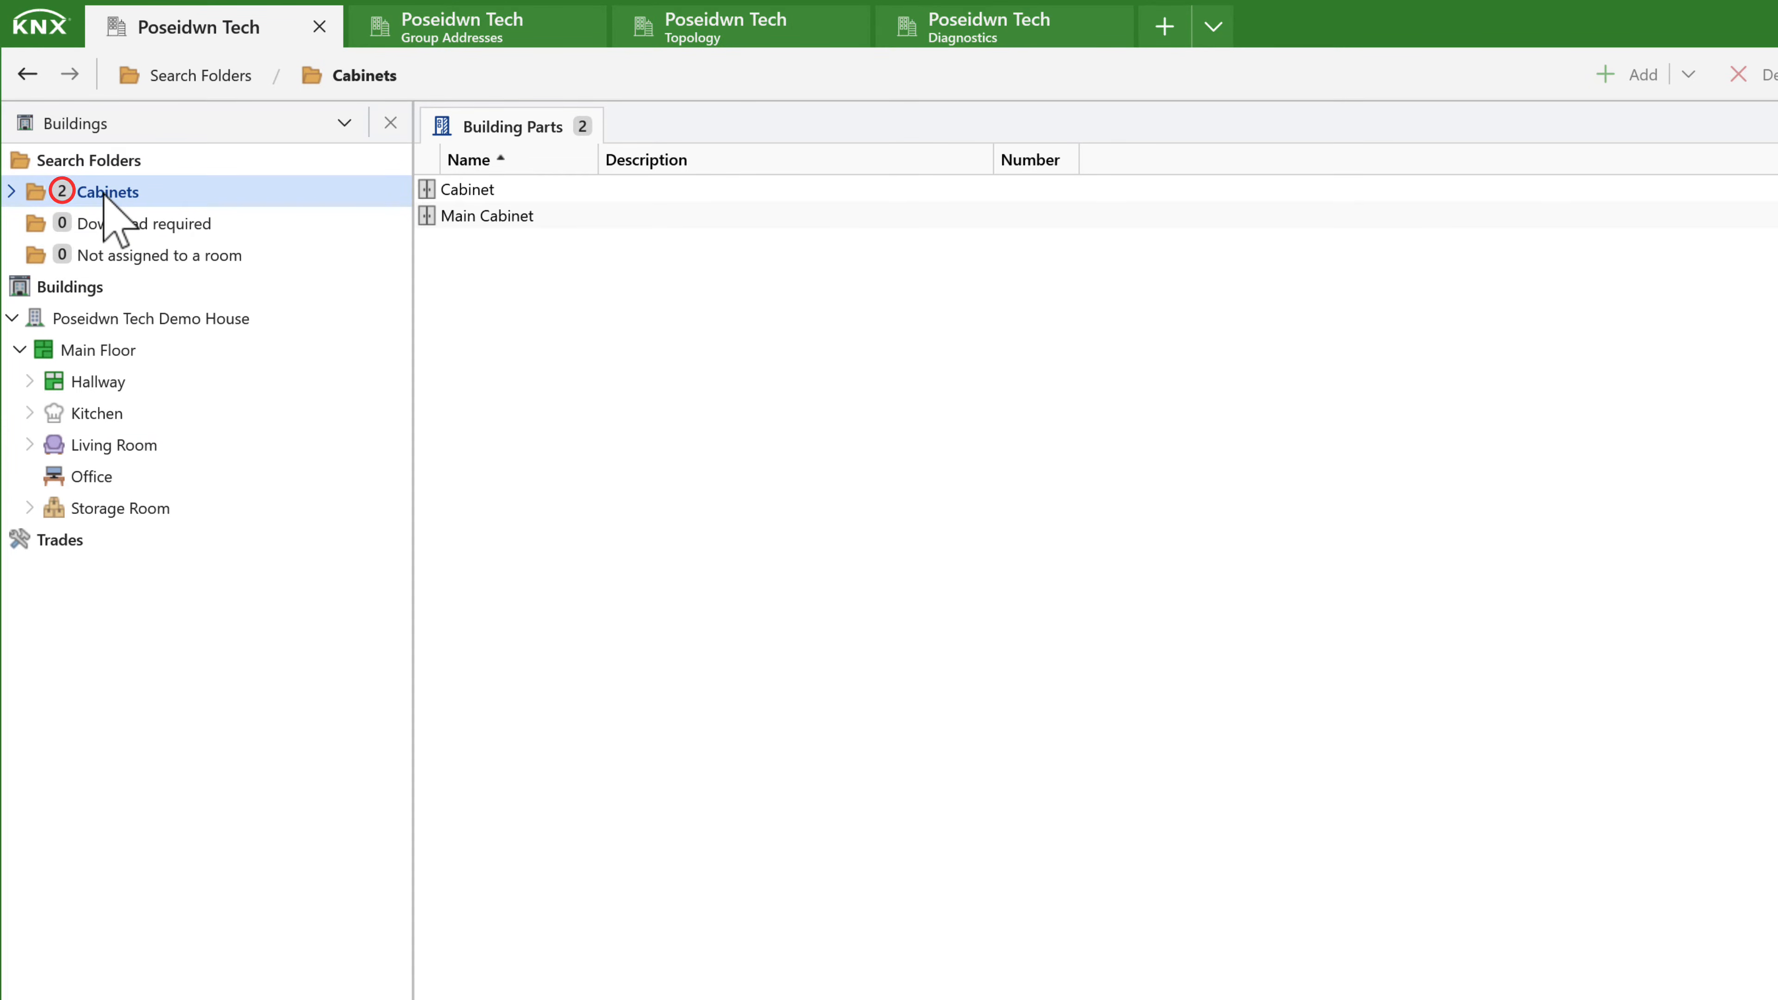
click(109, 226)
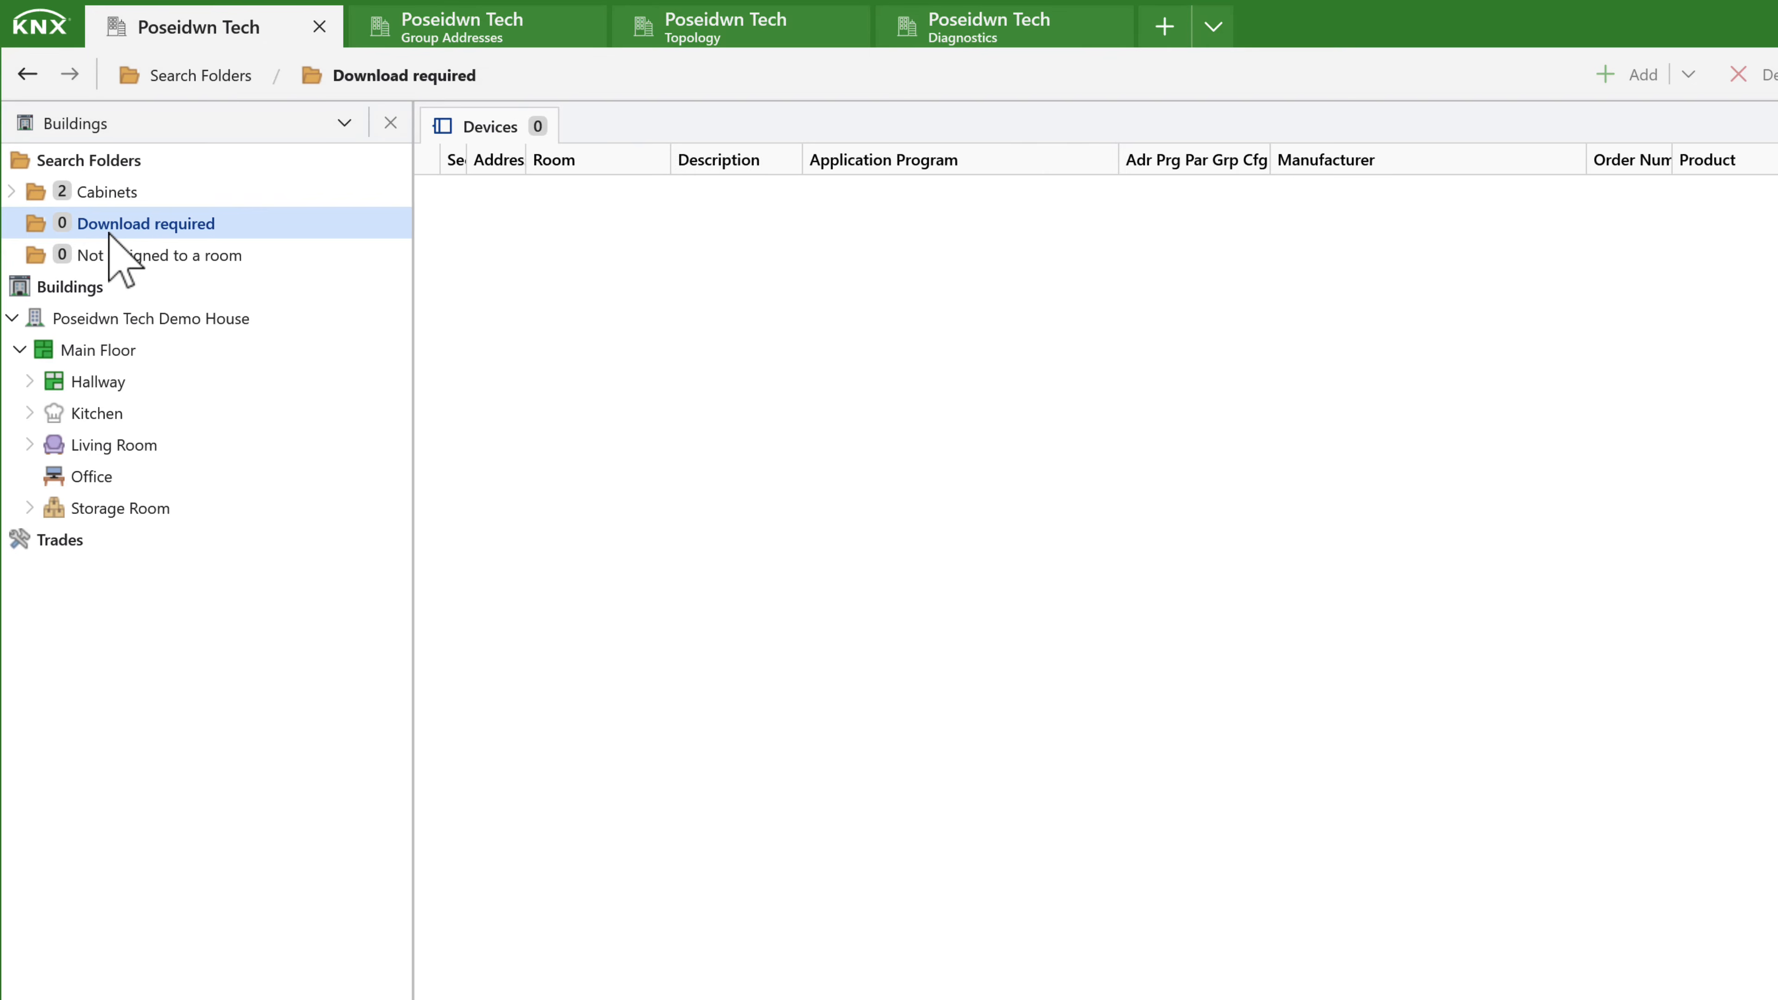
click(113, 264)
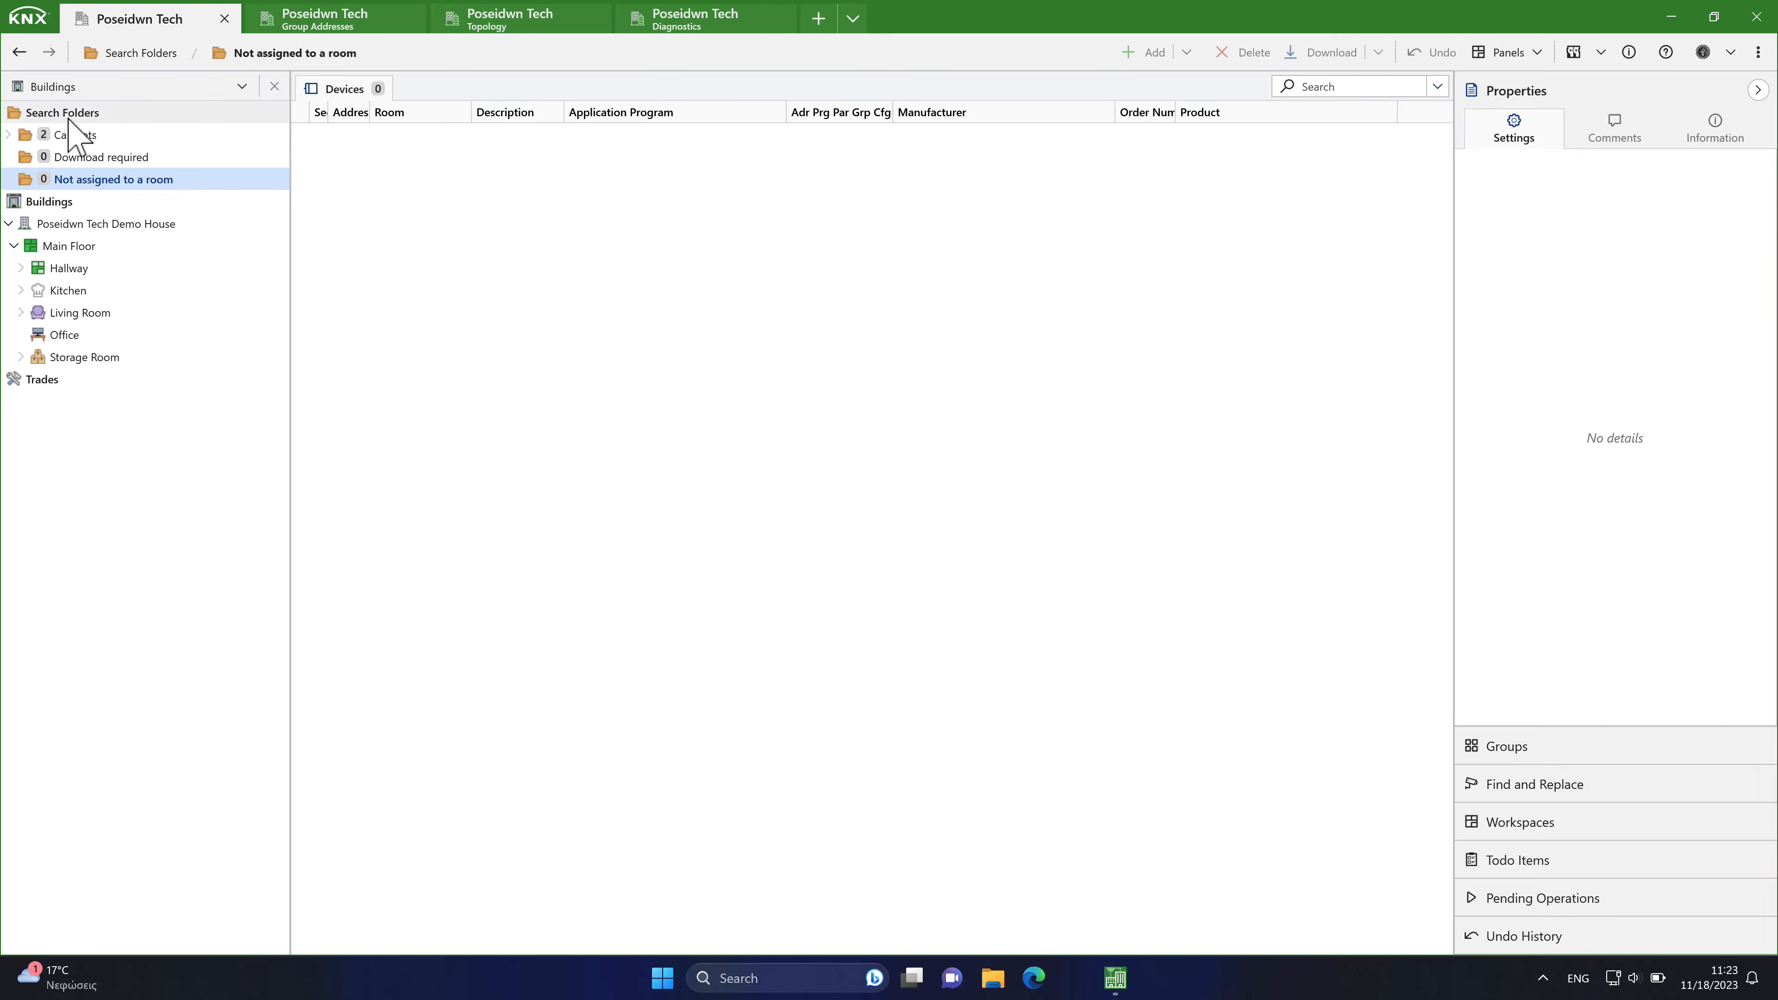
Find the Weinzierl Engineering GmbH device KNX IO 411 (4Ii) in the catalog by searching for 411 and add it to the Office
click(66, 336)
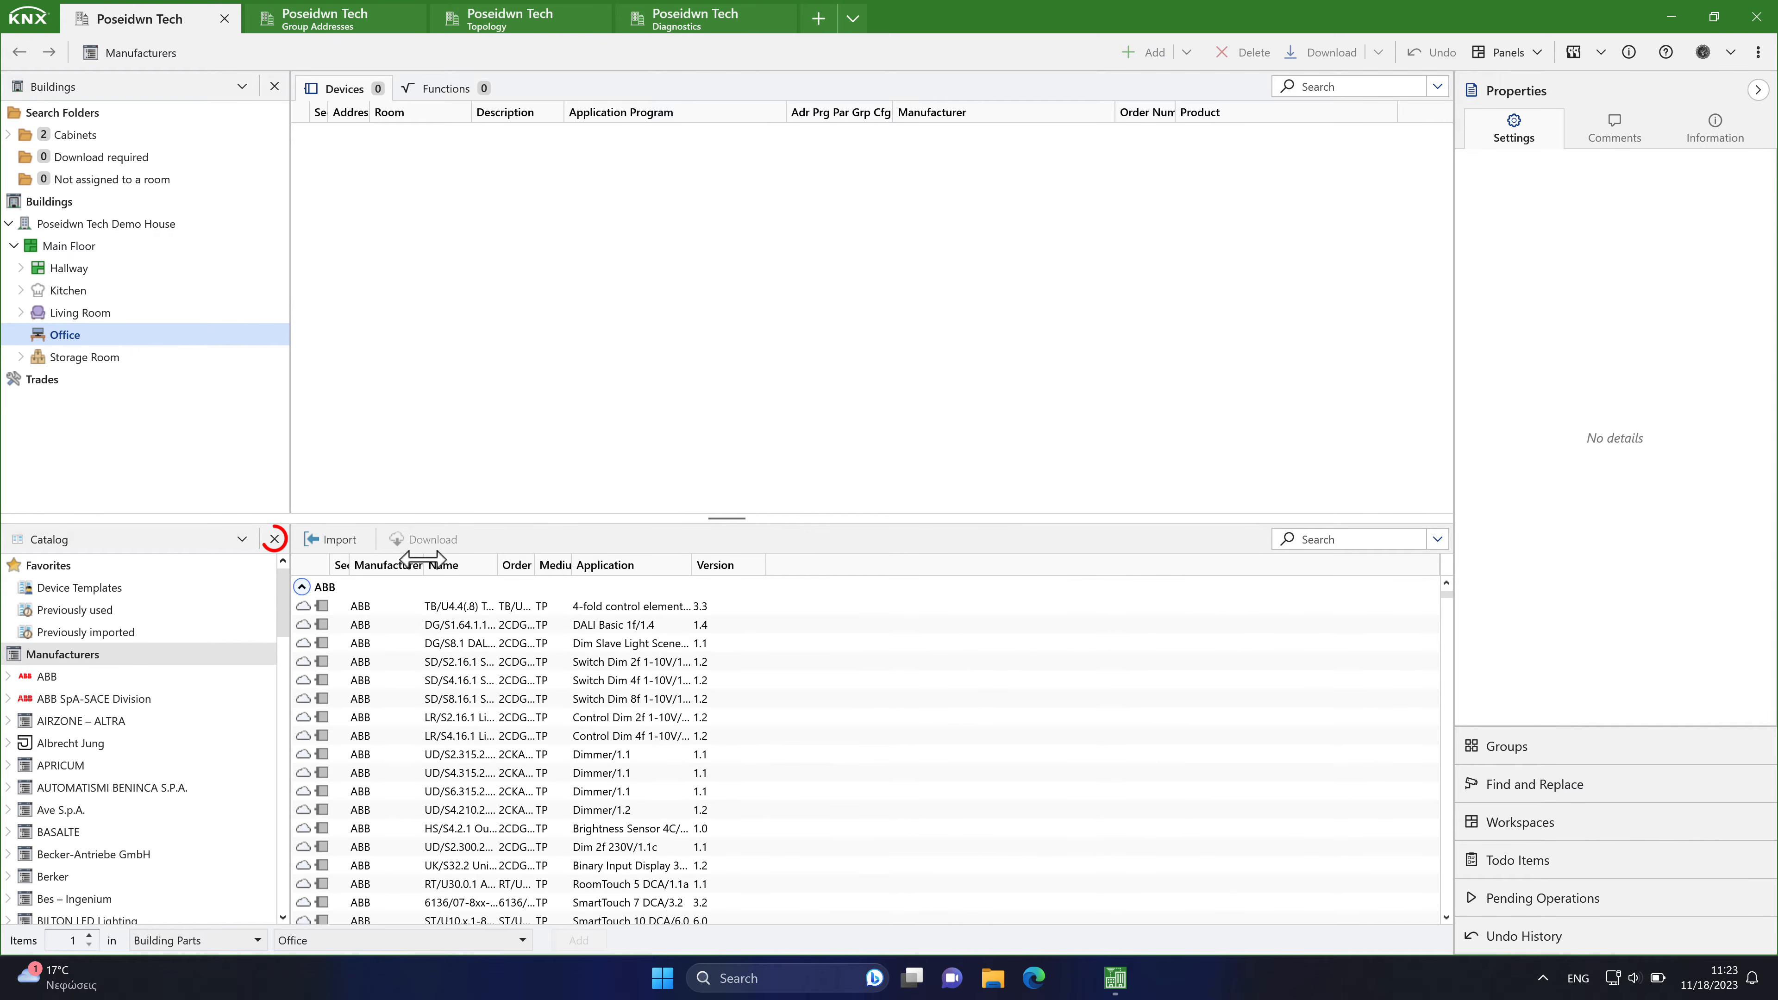
click(274, 539)
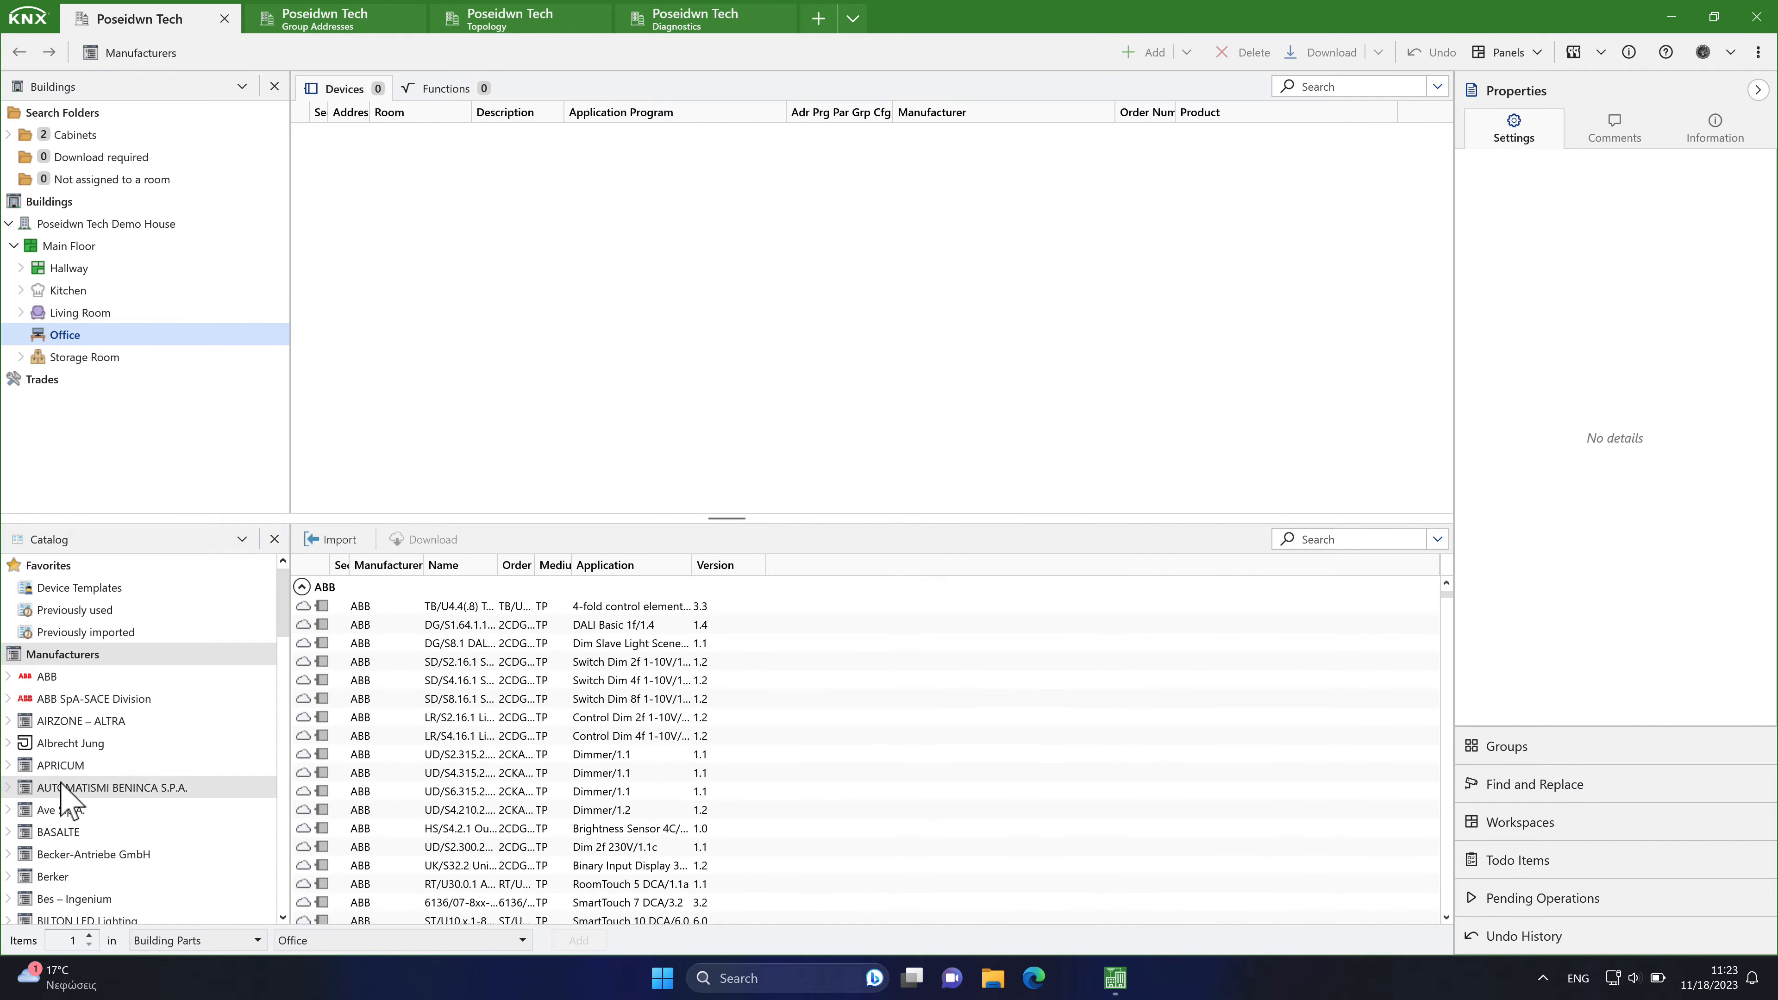
scroll(153, 760, down, 2)
scroll(153, 759, down, 10)
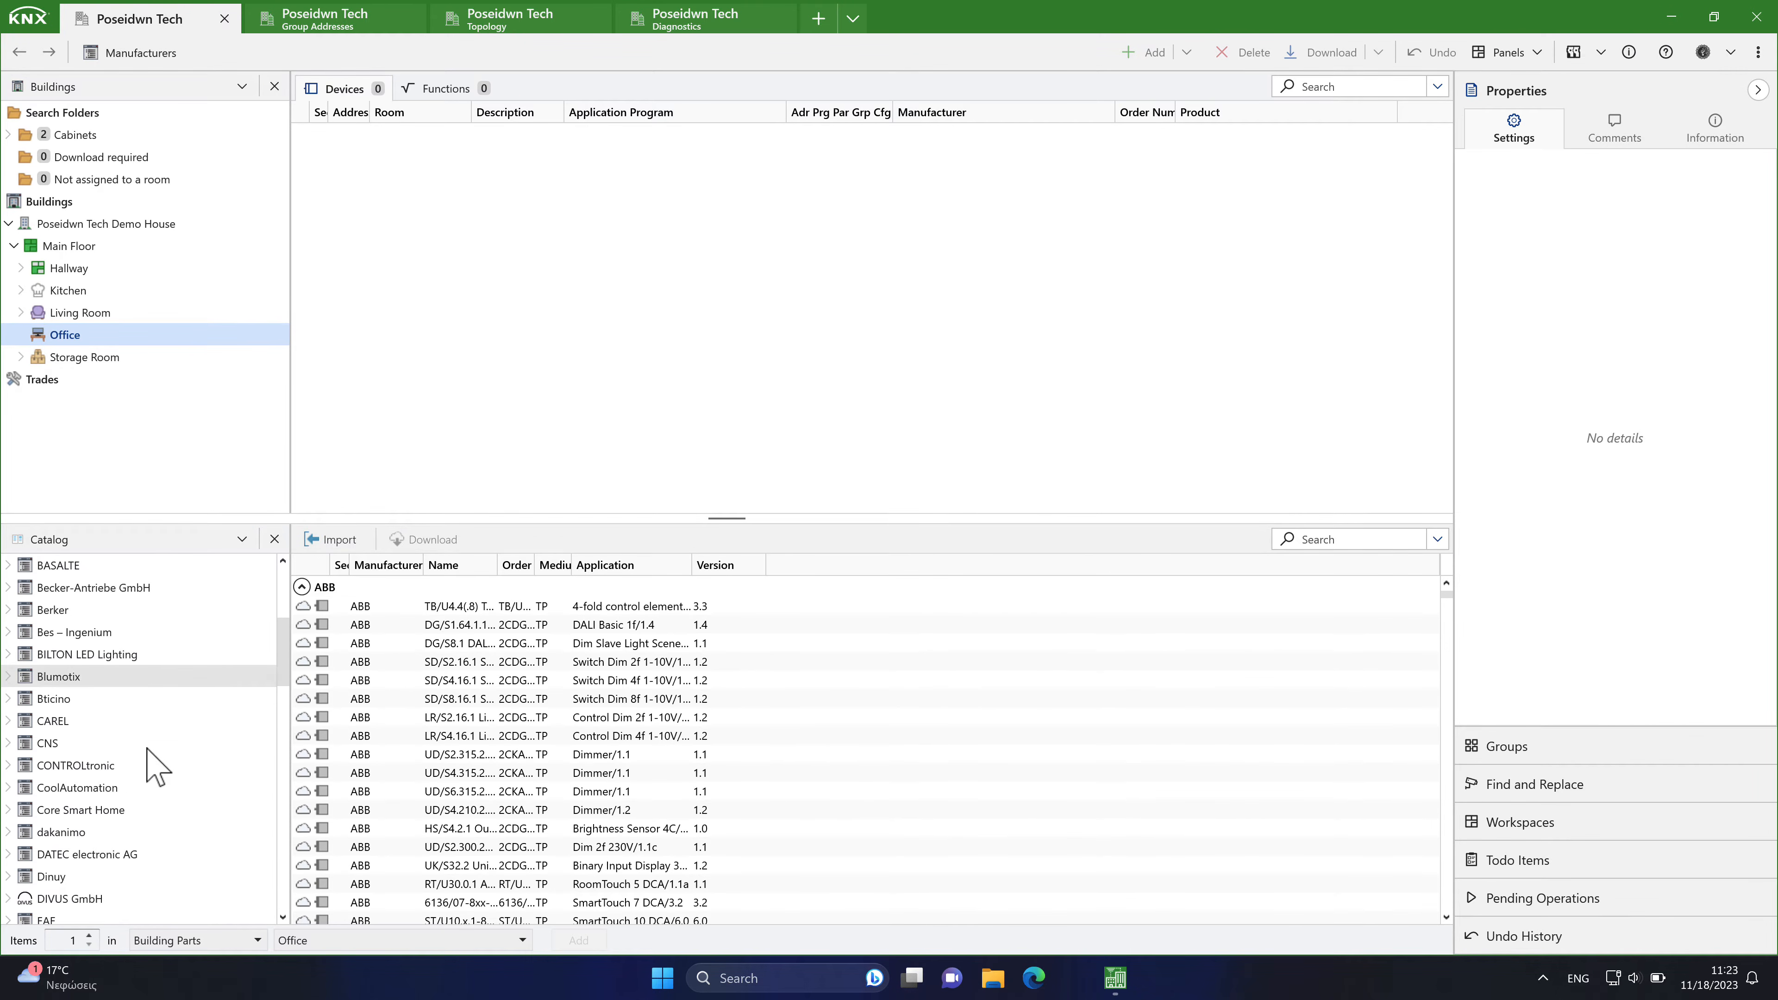
scroll(156, 765, down, 15)
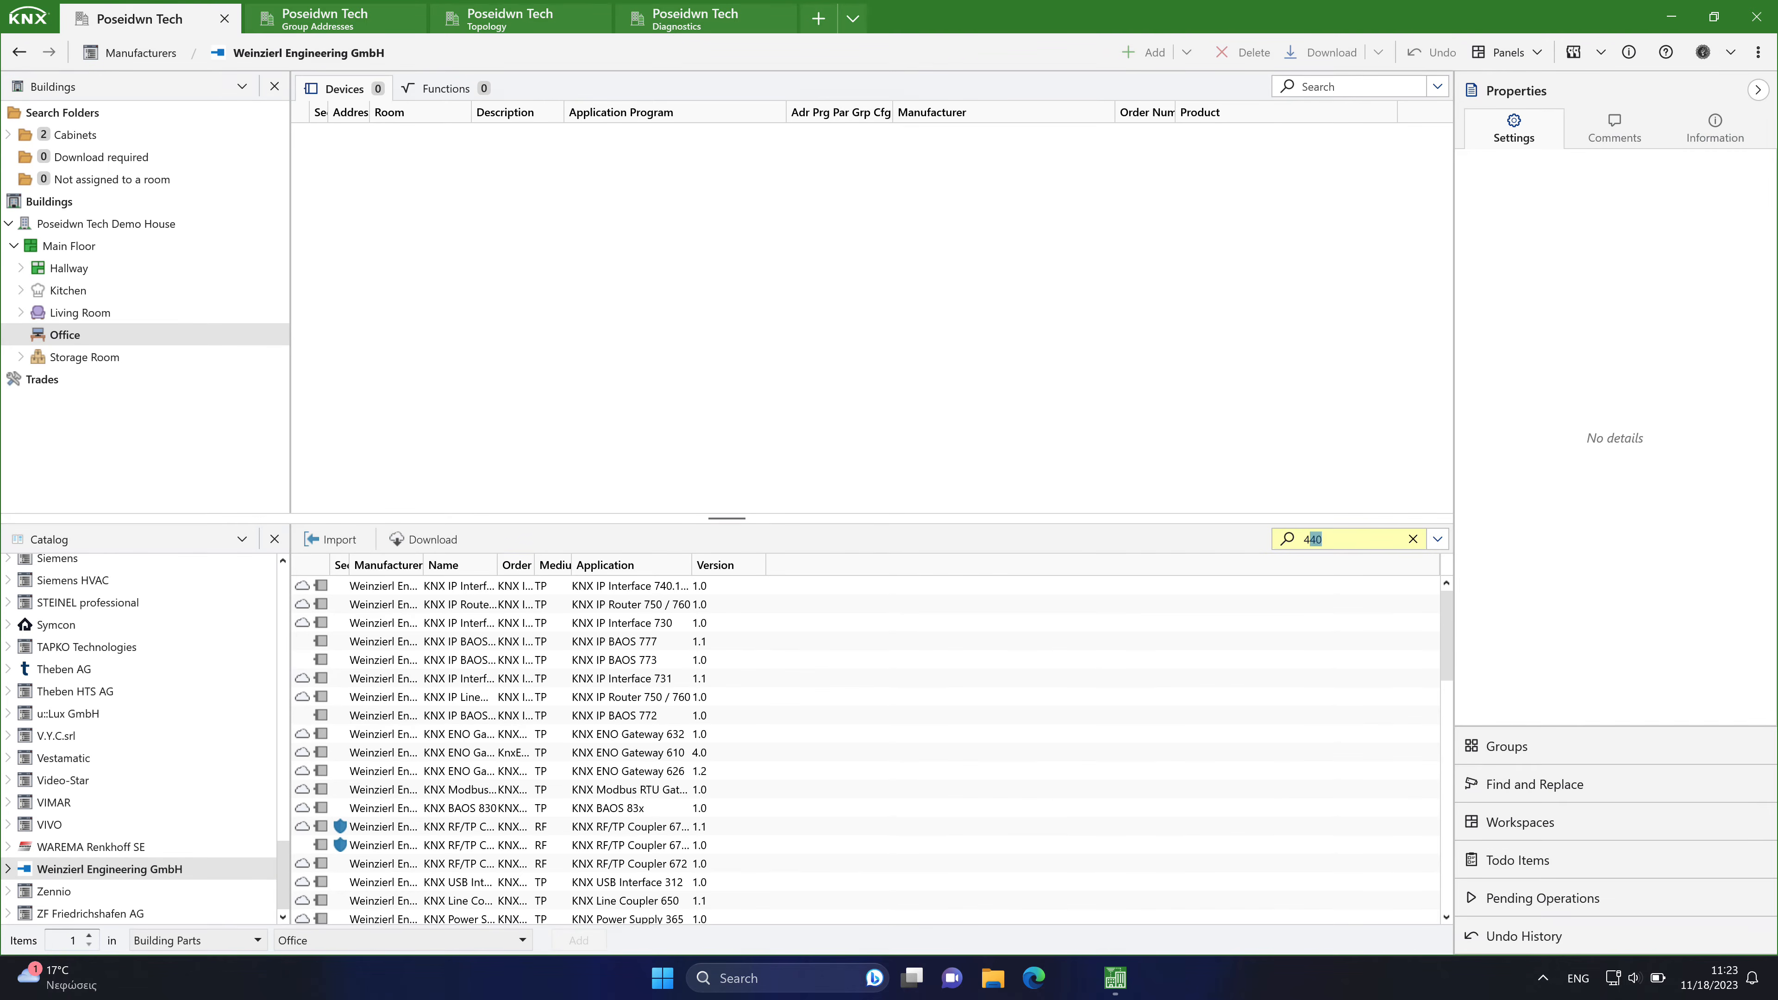
text(11)
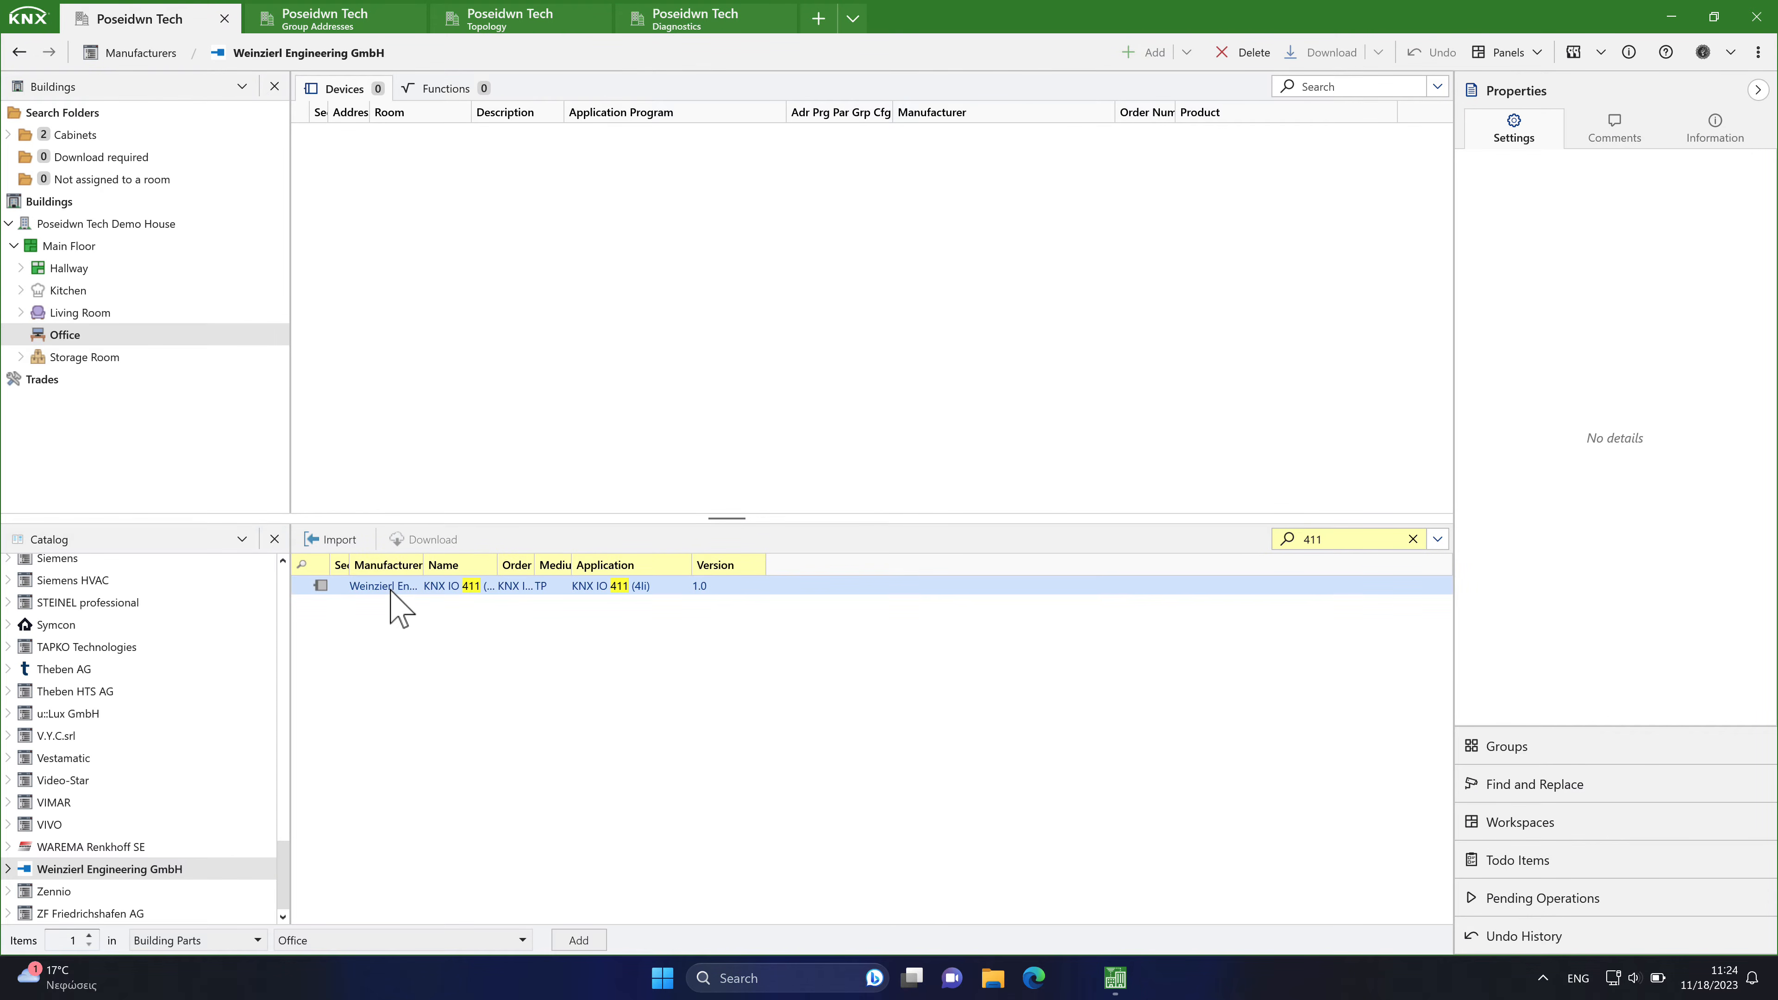
drag(392, 590, 623, 383)
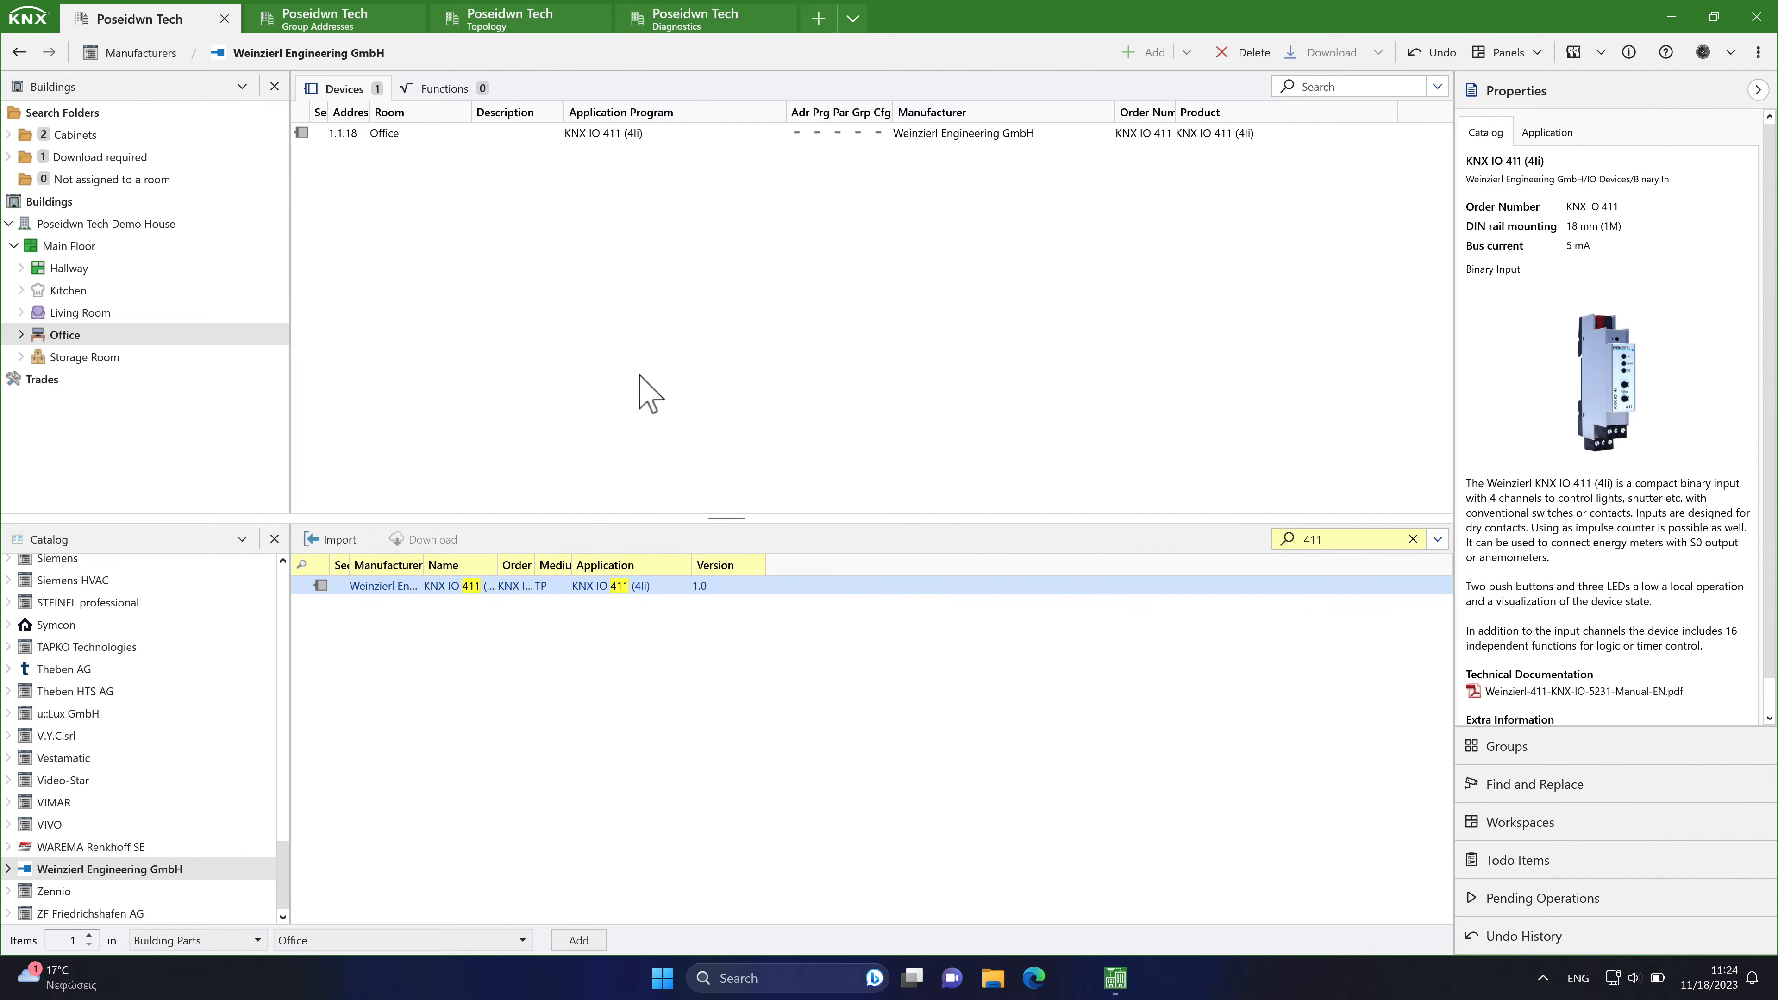
Set the serial number of the KNX IO 411 device in the Office to 00C5:0105BA0F
click(429, 134)
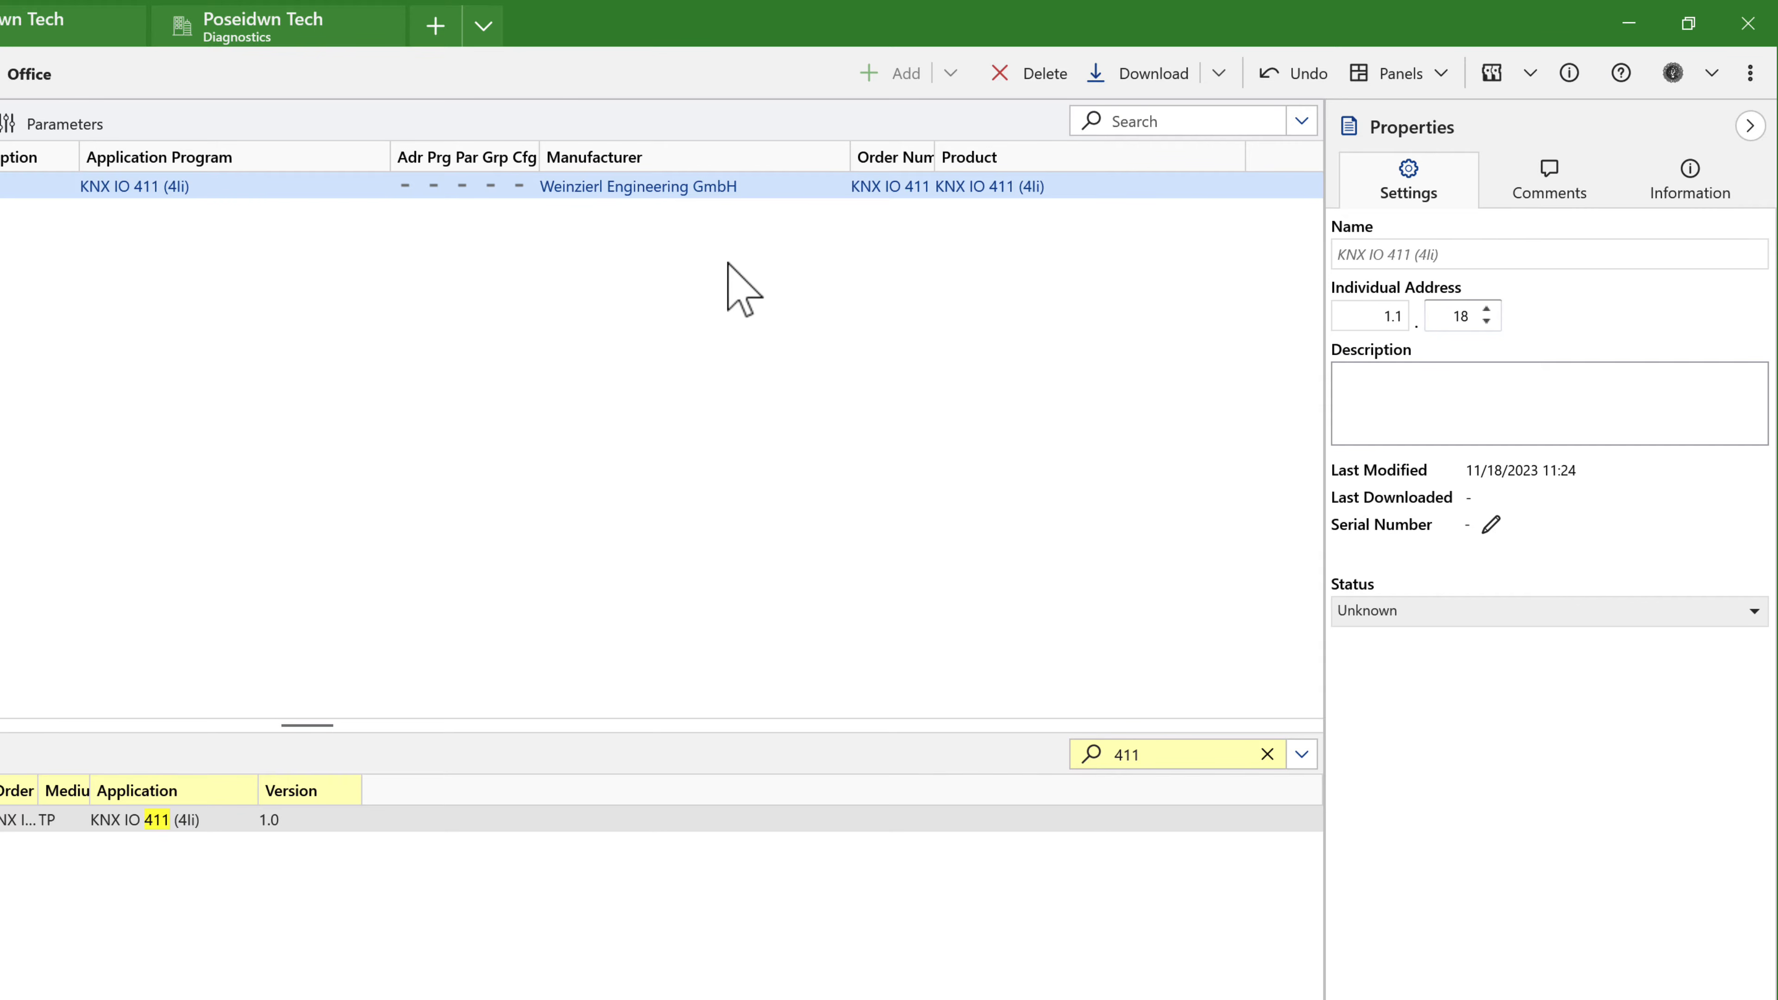
click(1491, 525)
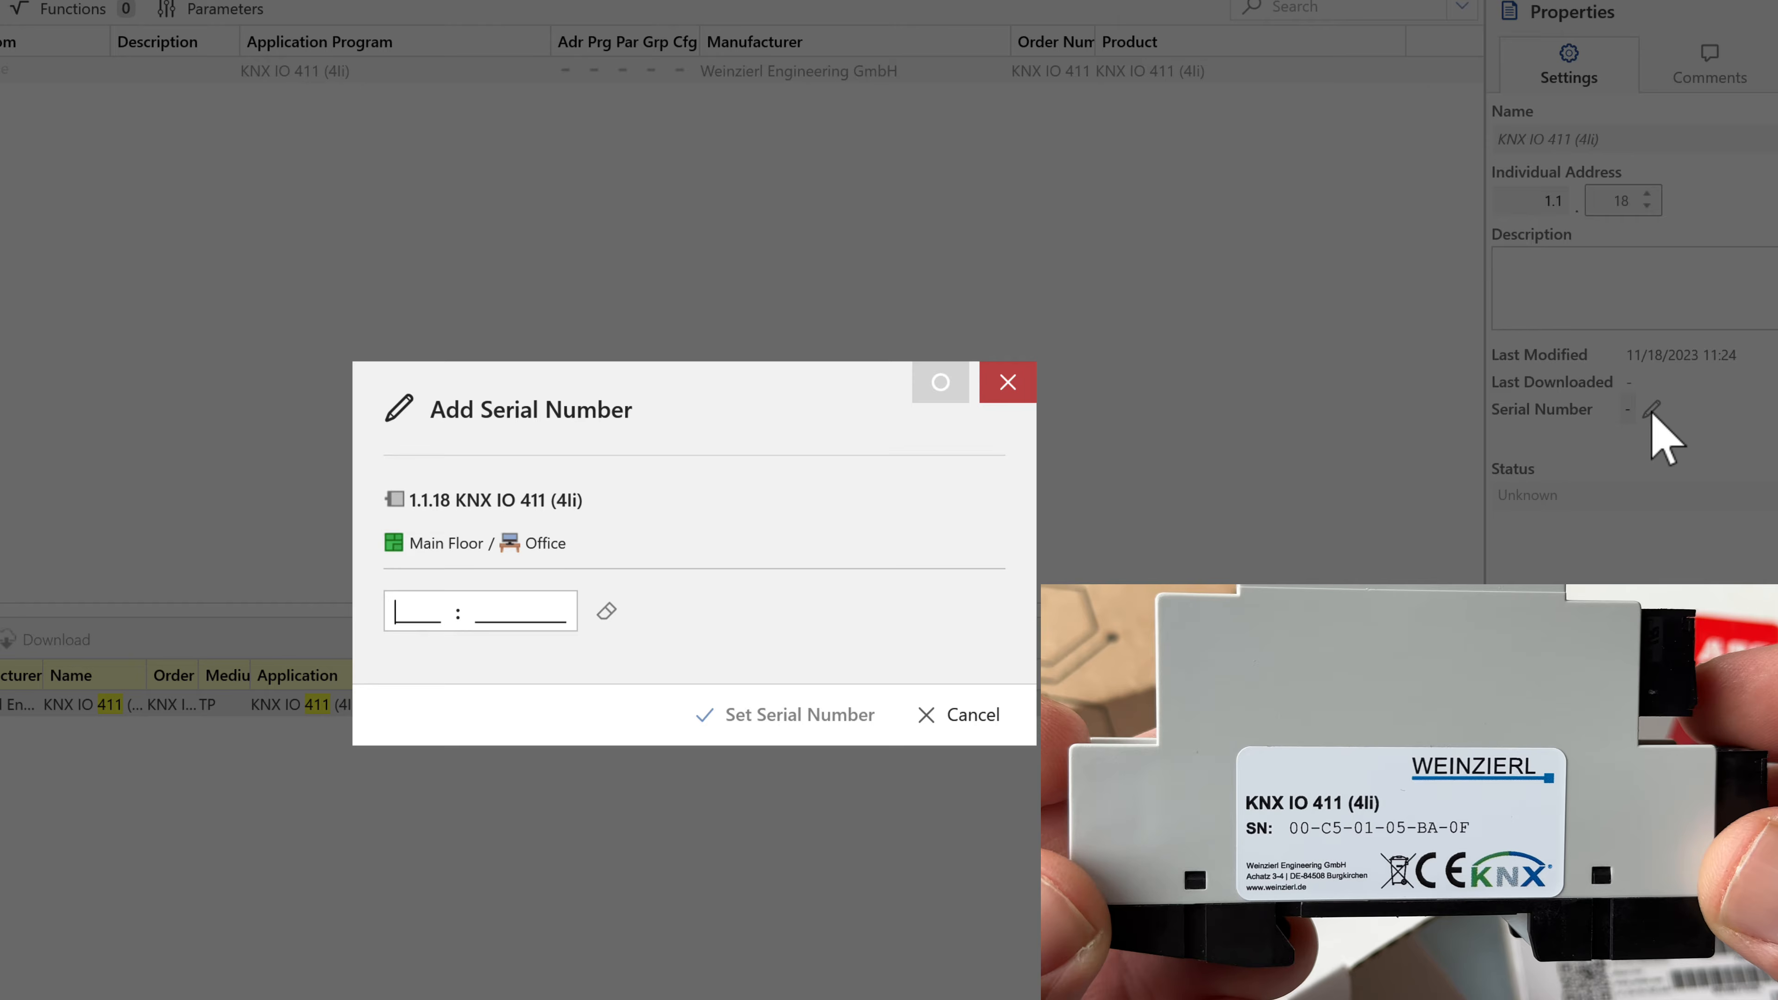
text(00C5 : 0105BA0)
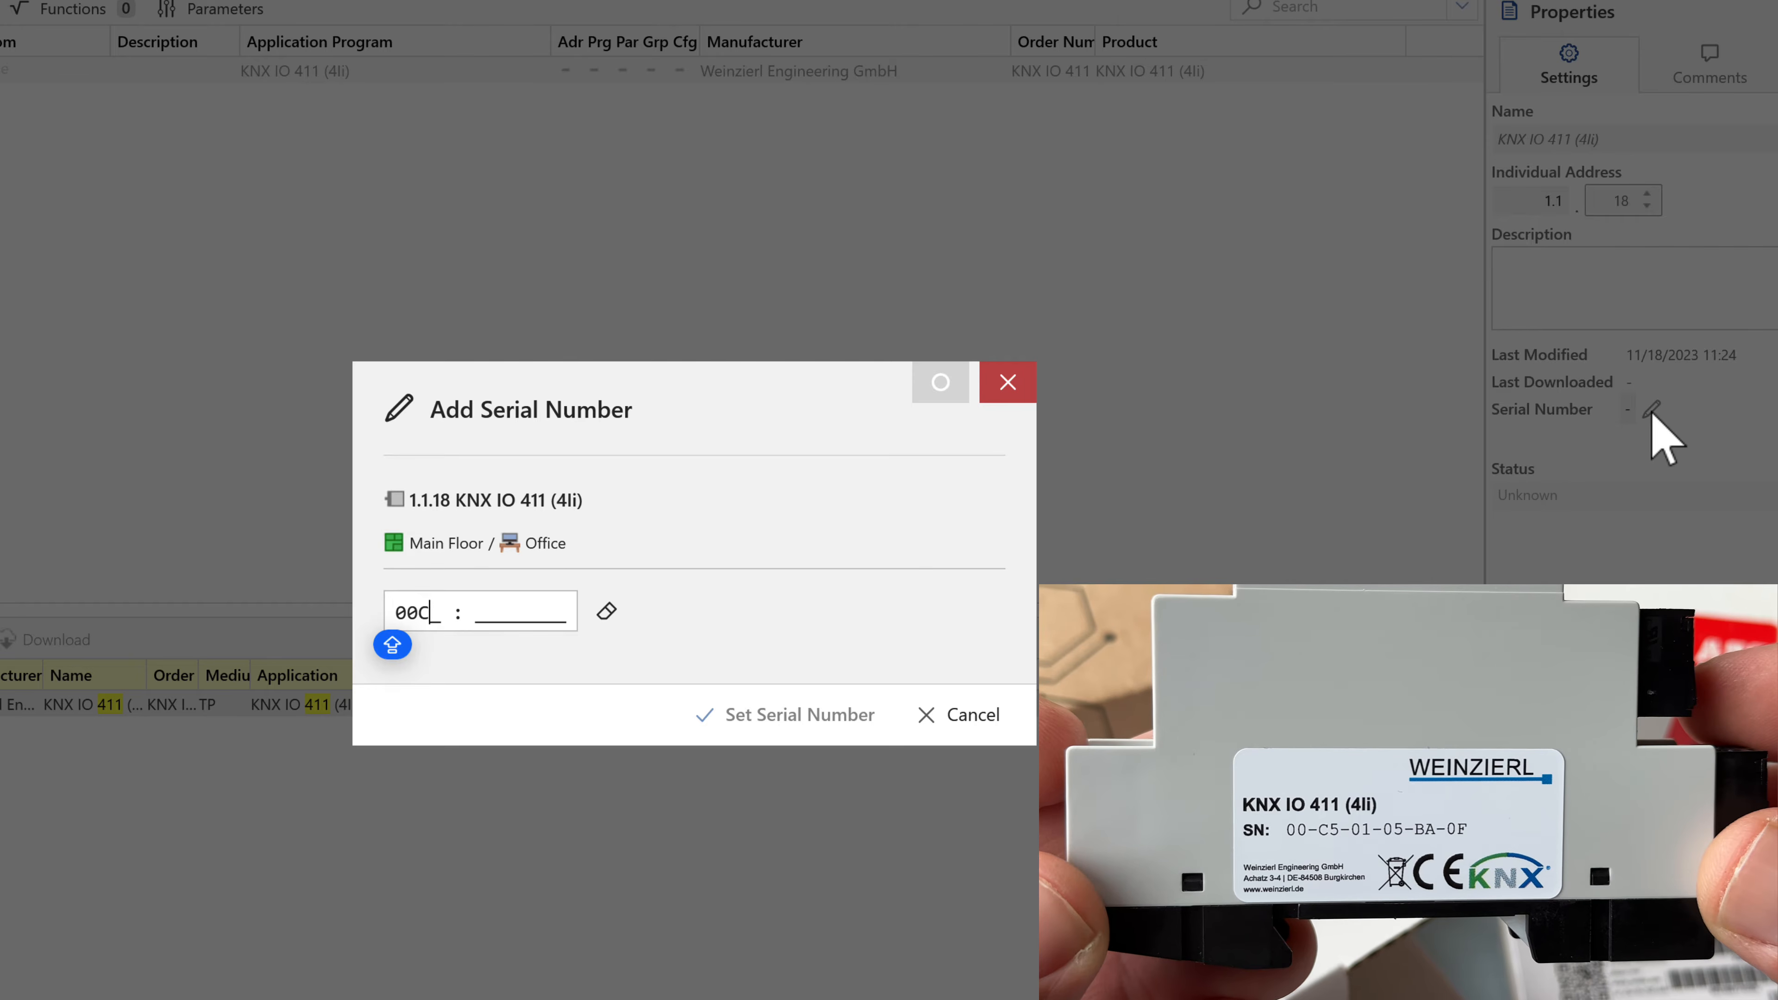
text(F)
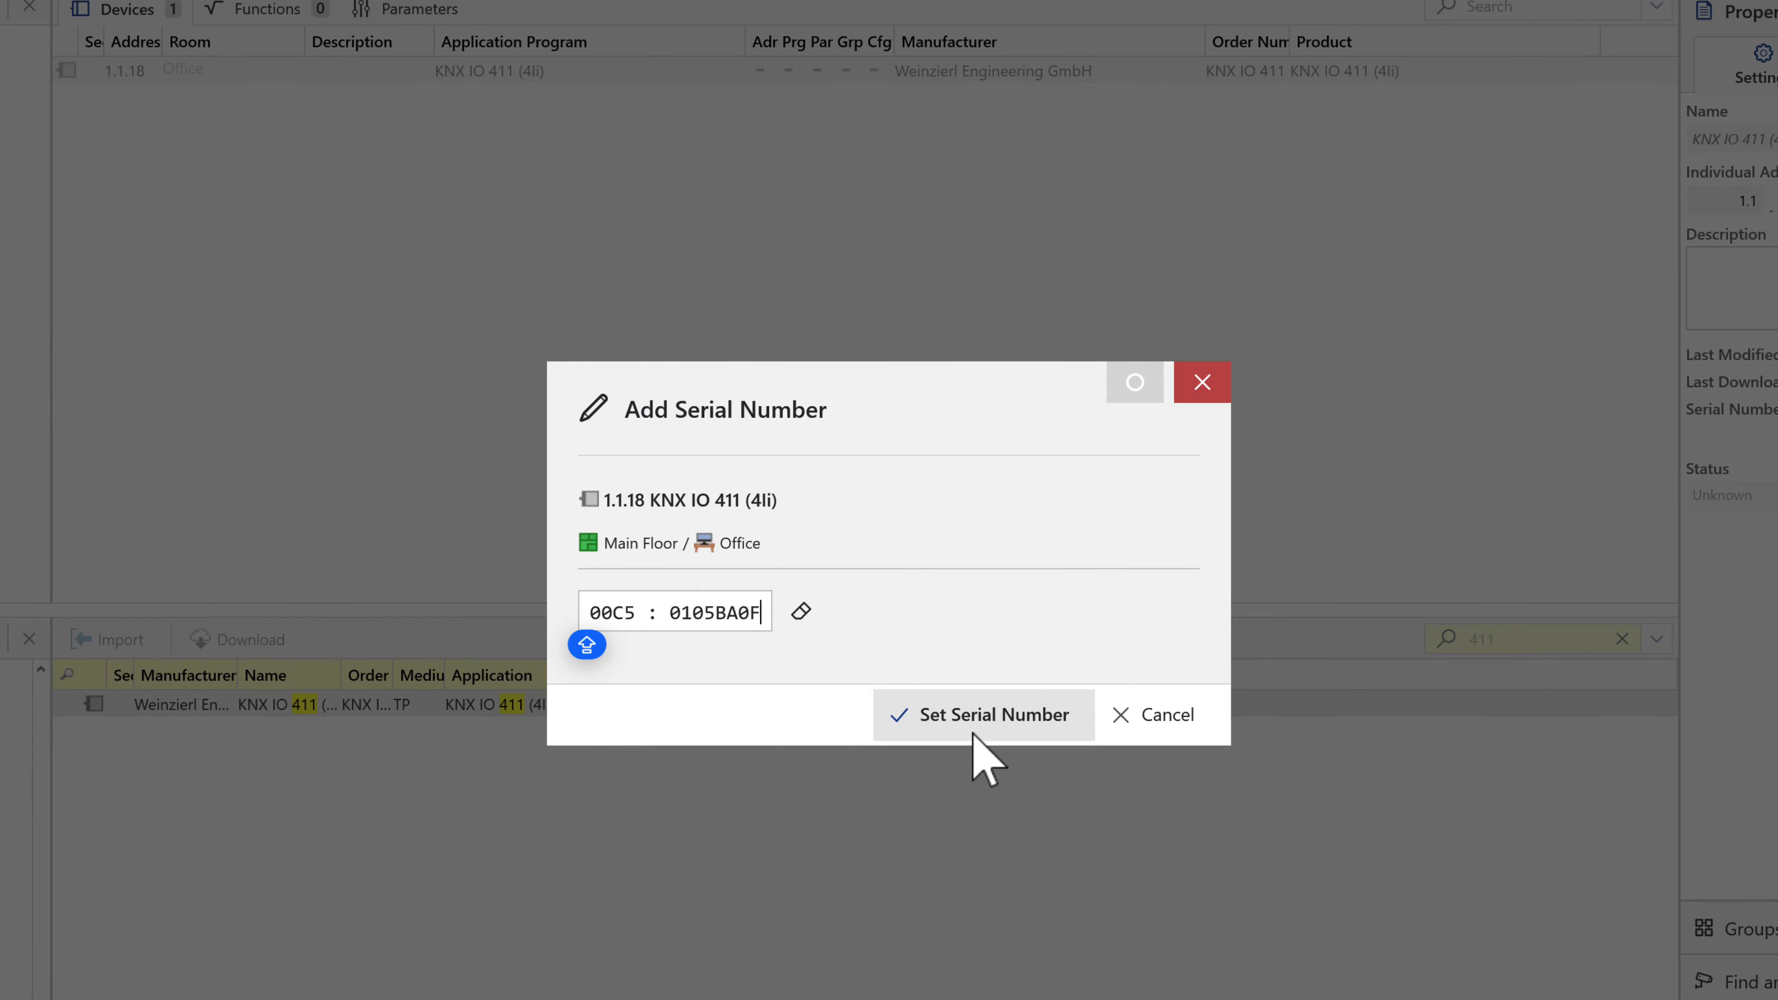
click(974, 732)
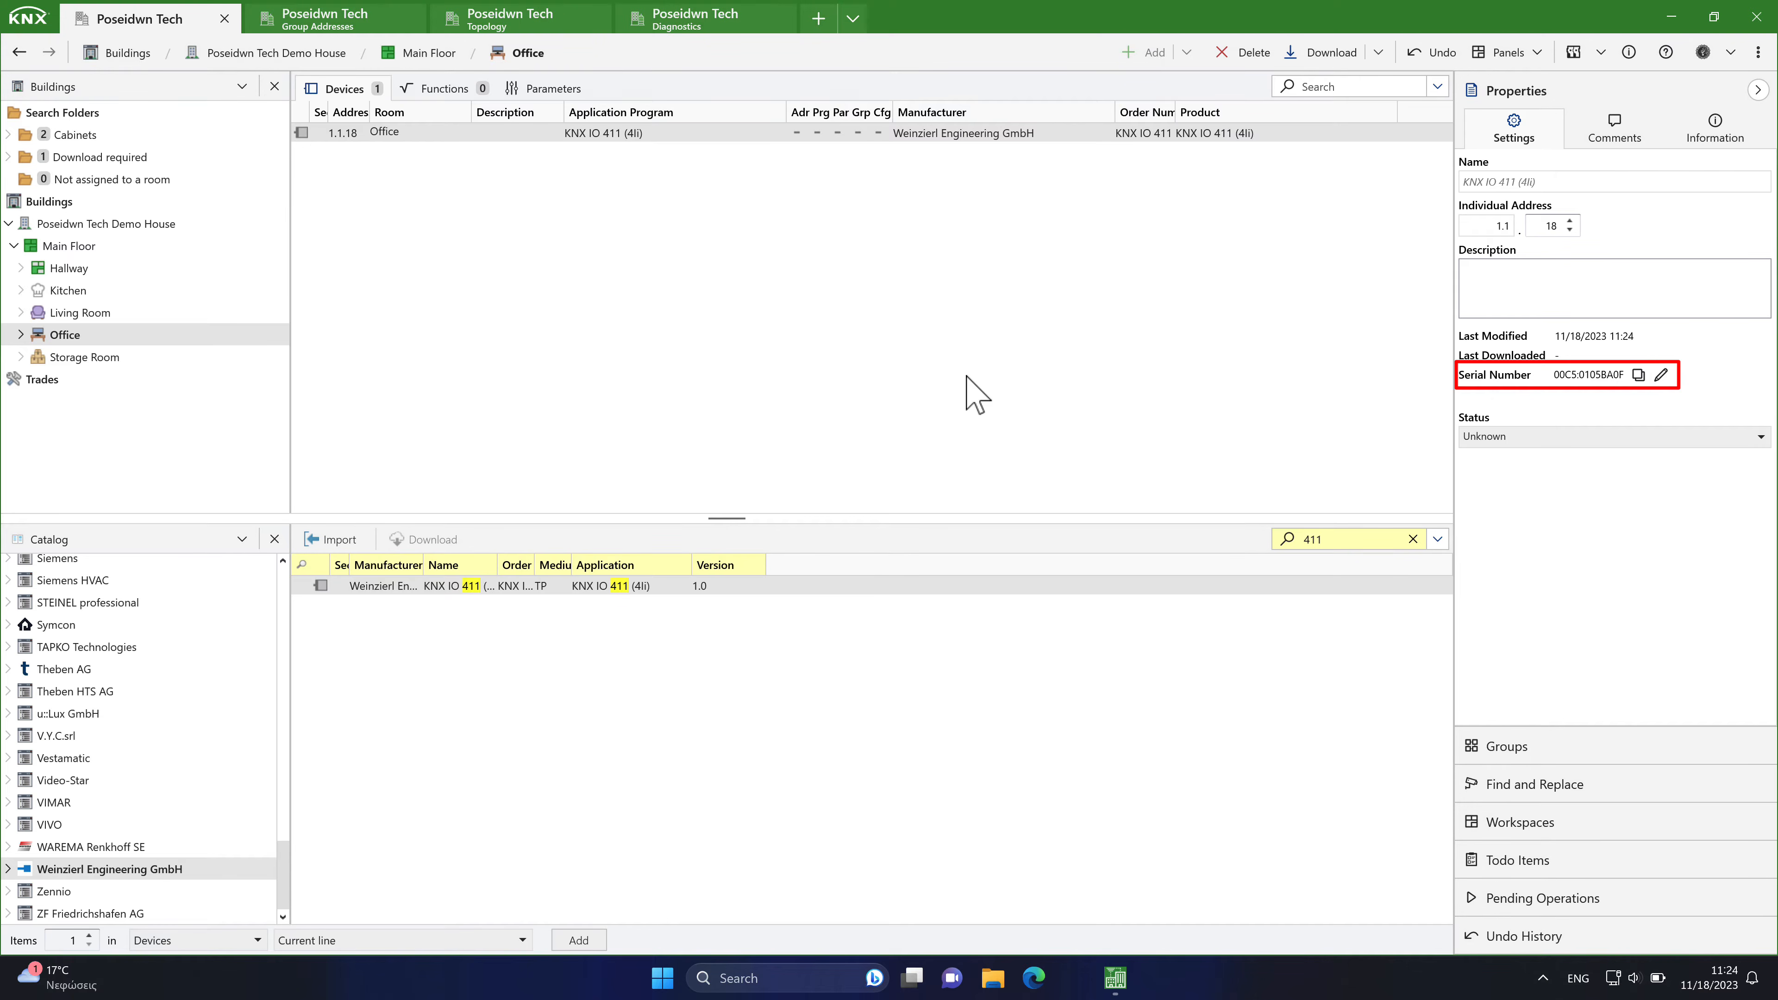
Run a Download All on the KNX IO 411 device, using its serial number instead of the programming button
right_click(725, 134)
mouse_move(854, 181)
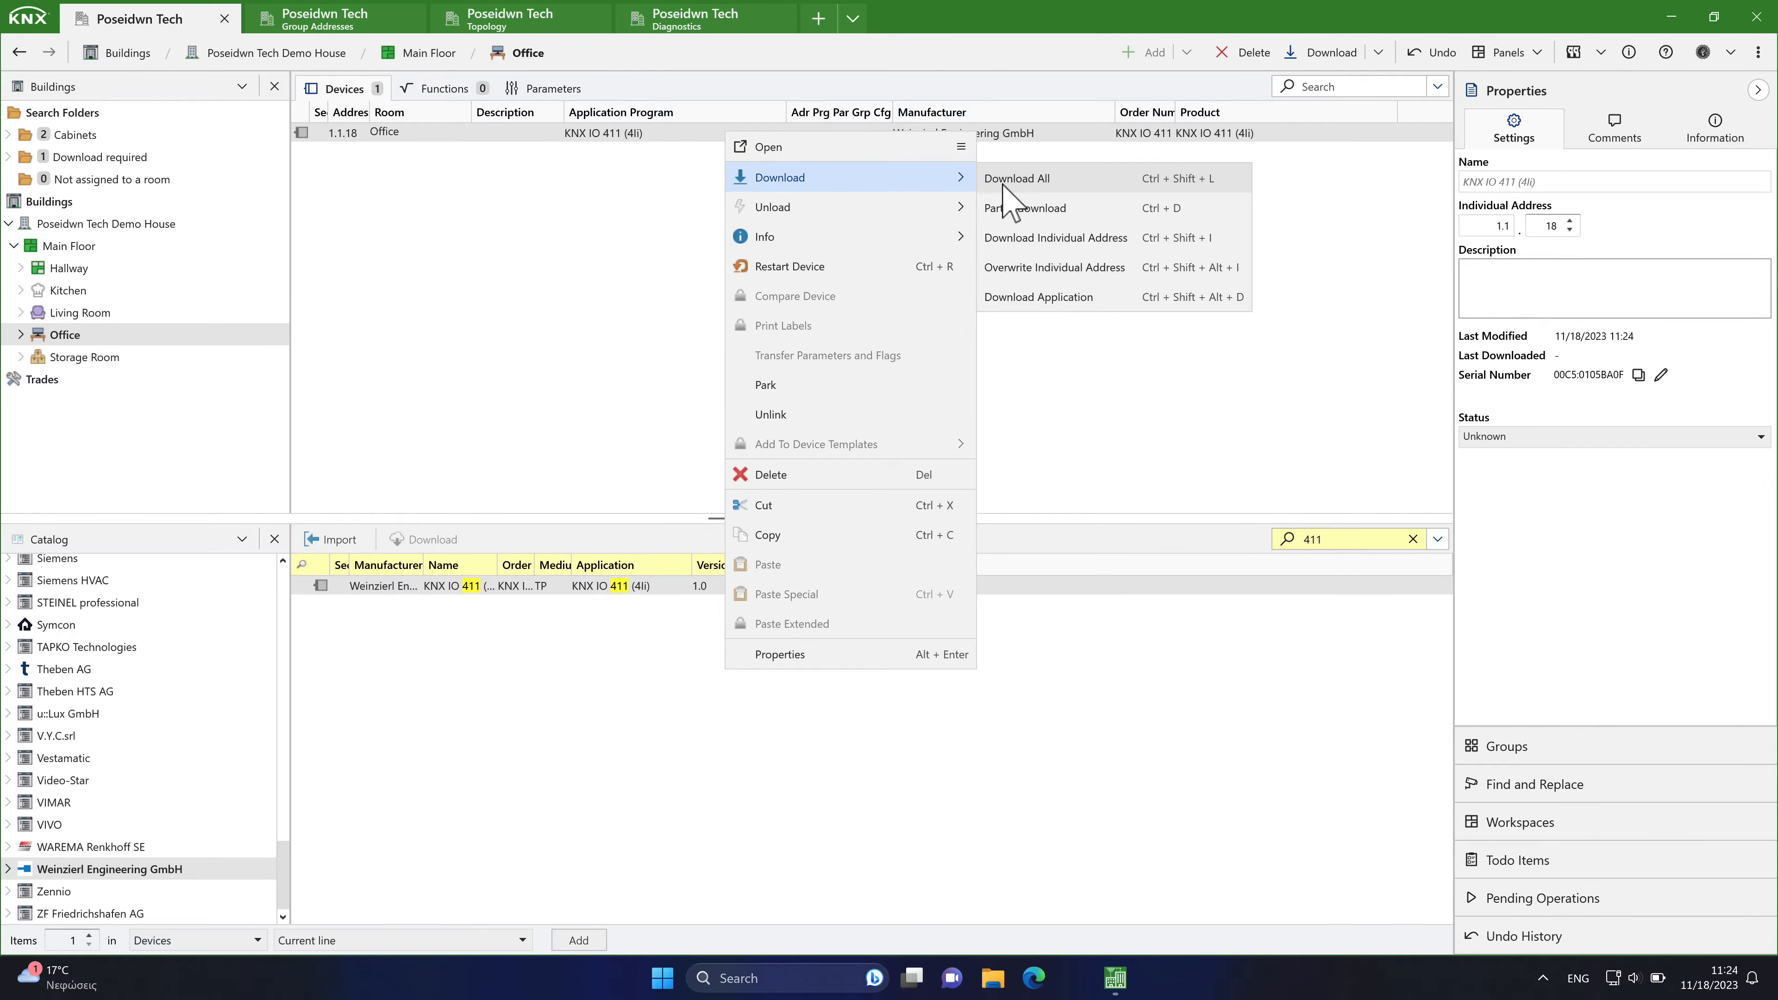
click(1004, 181)
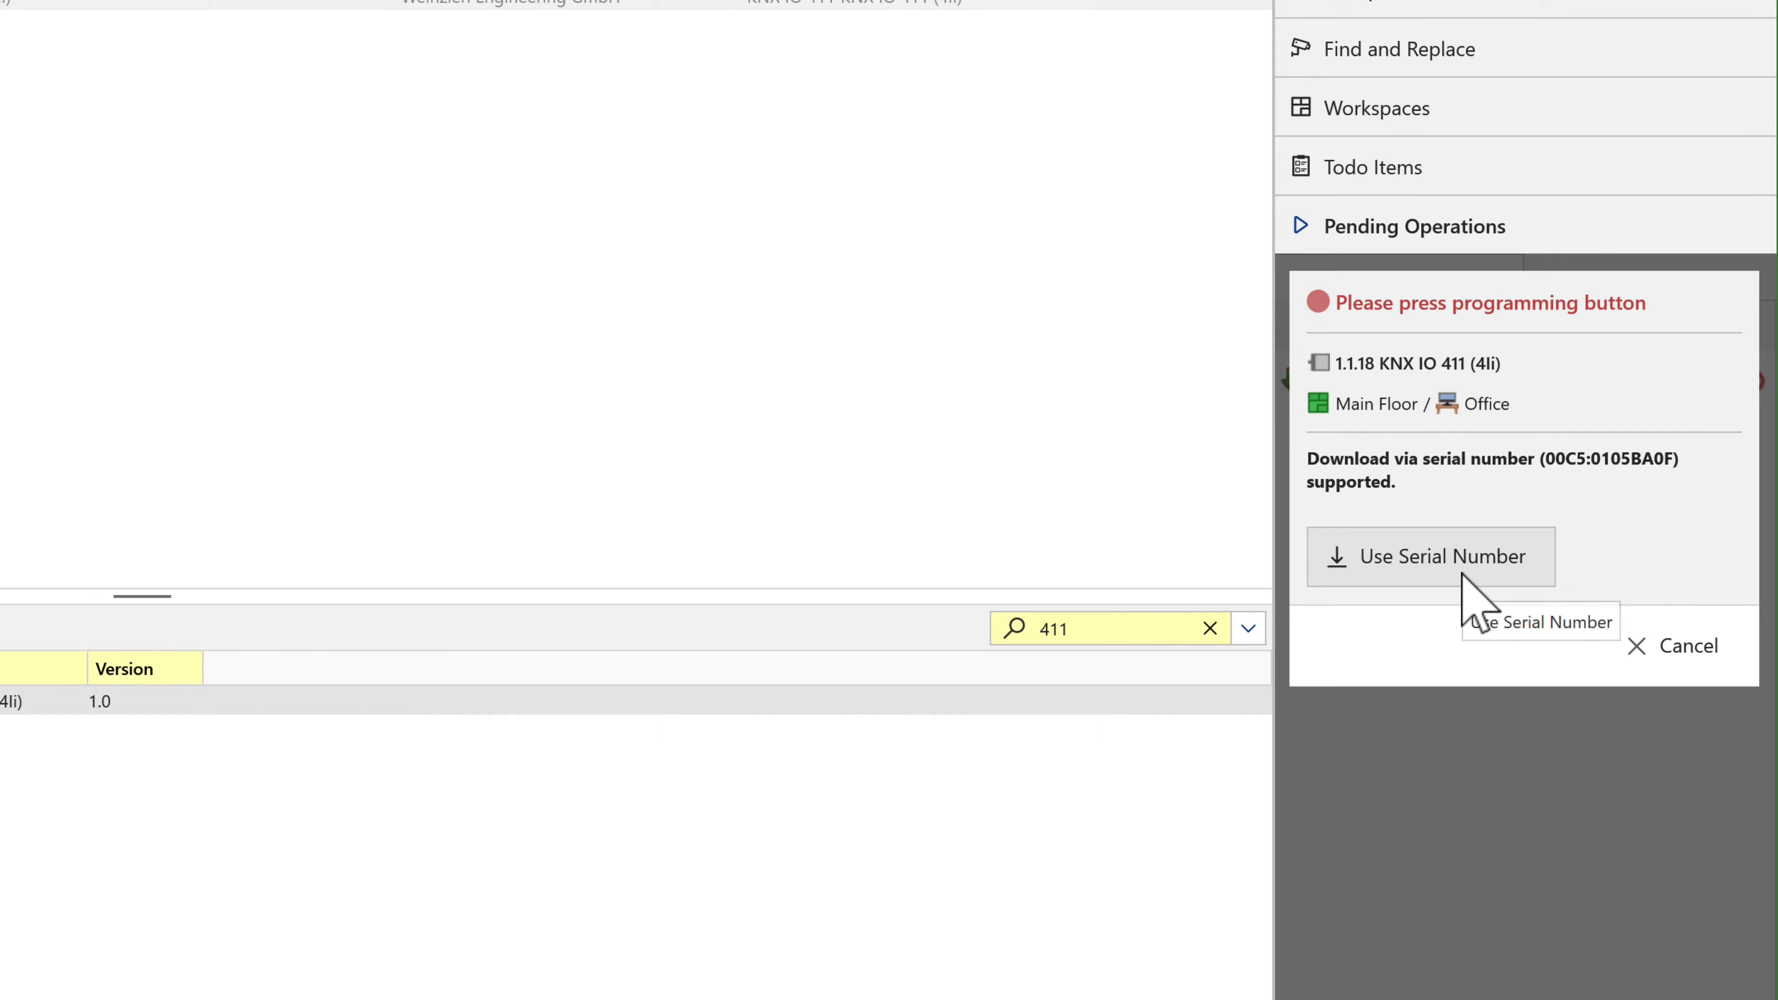
click(1463, 572)
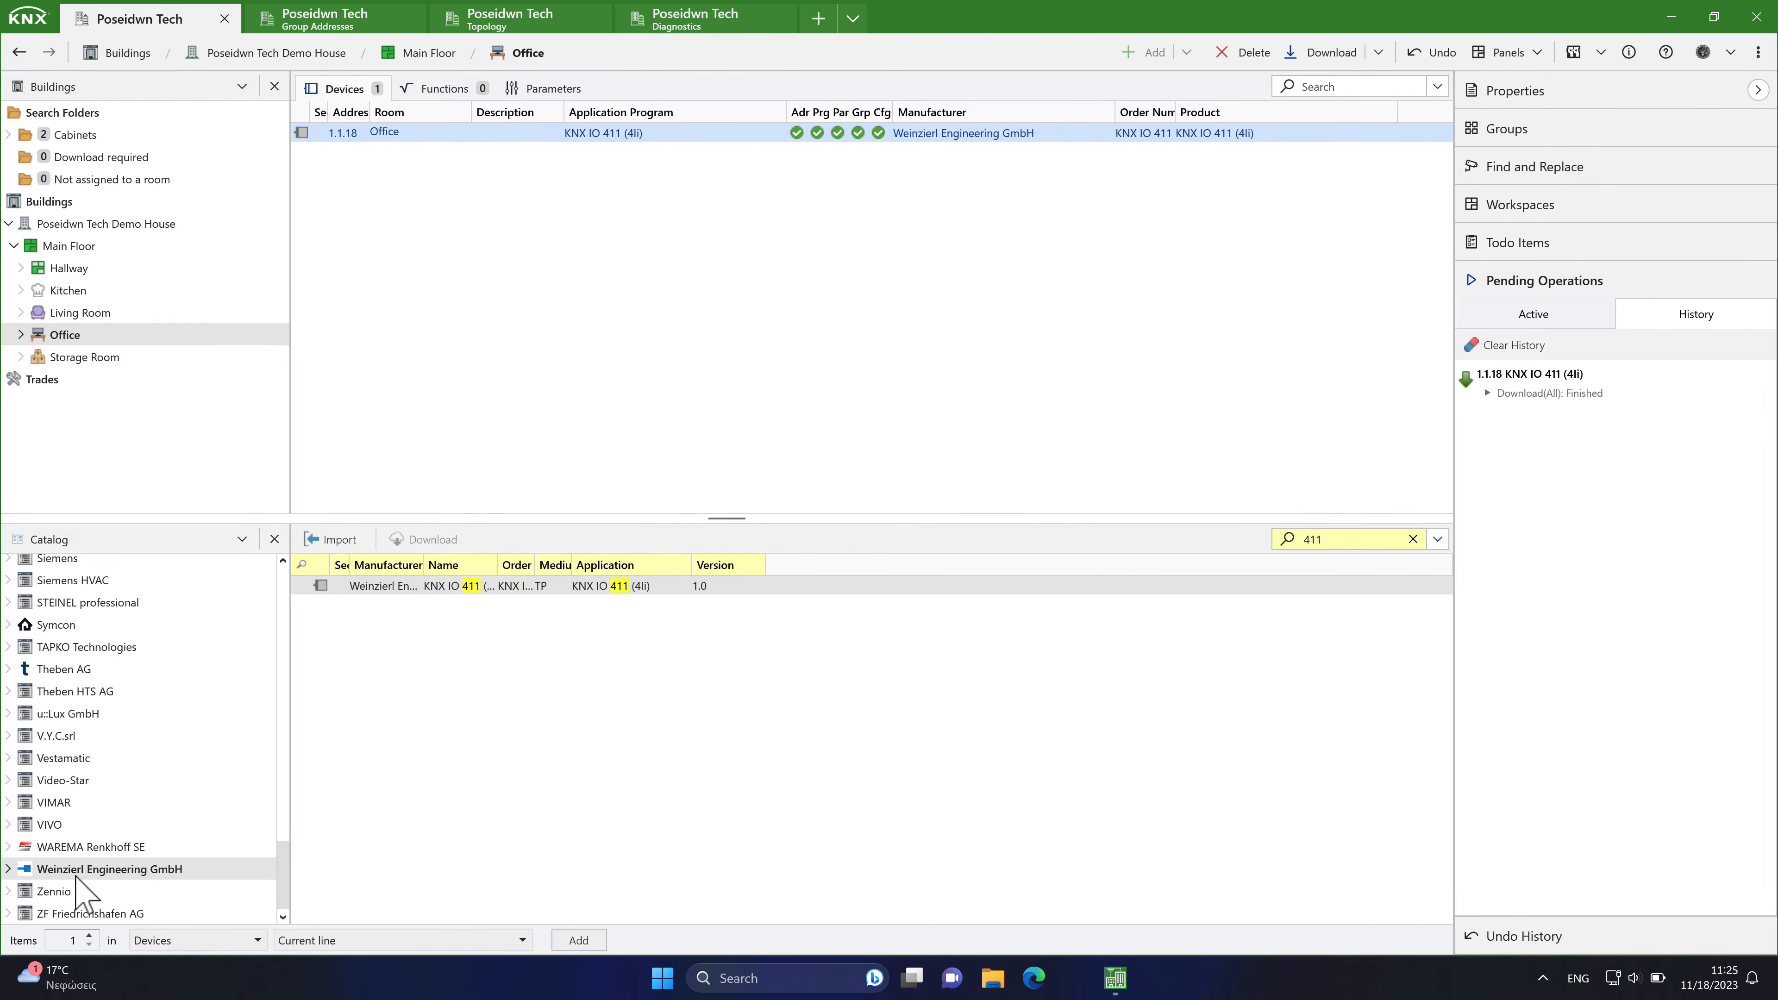
Find the Zennio KLIC-TS device in the catalog by searching for klic-TS and add it to the Office
click(78, 893)
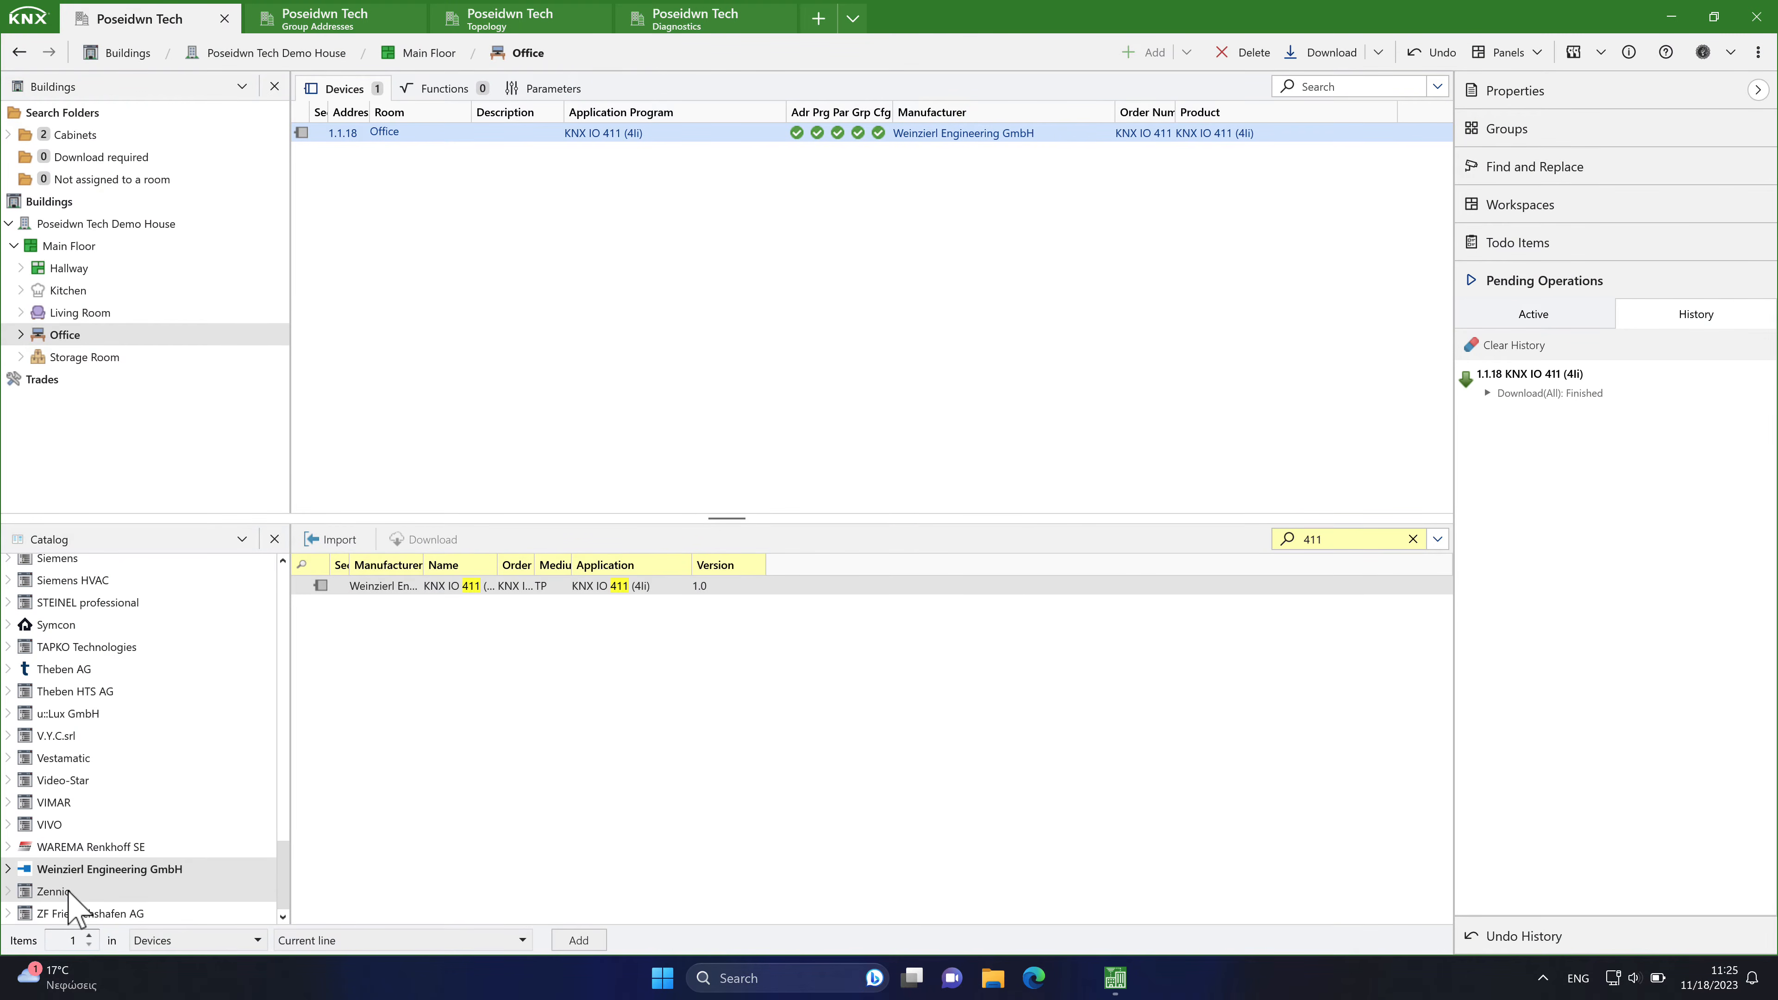
text(klic-TS)
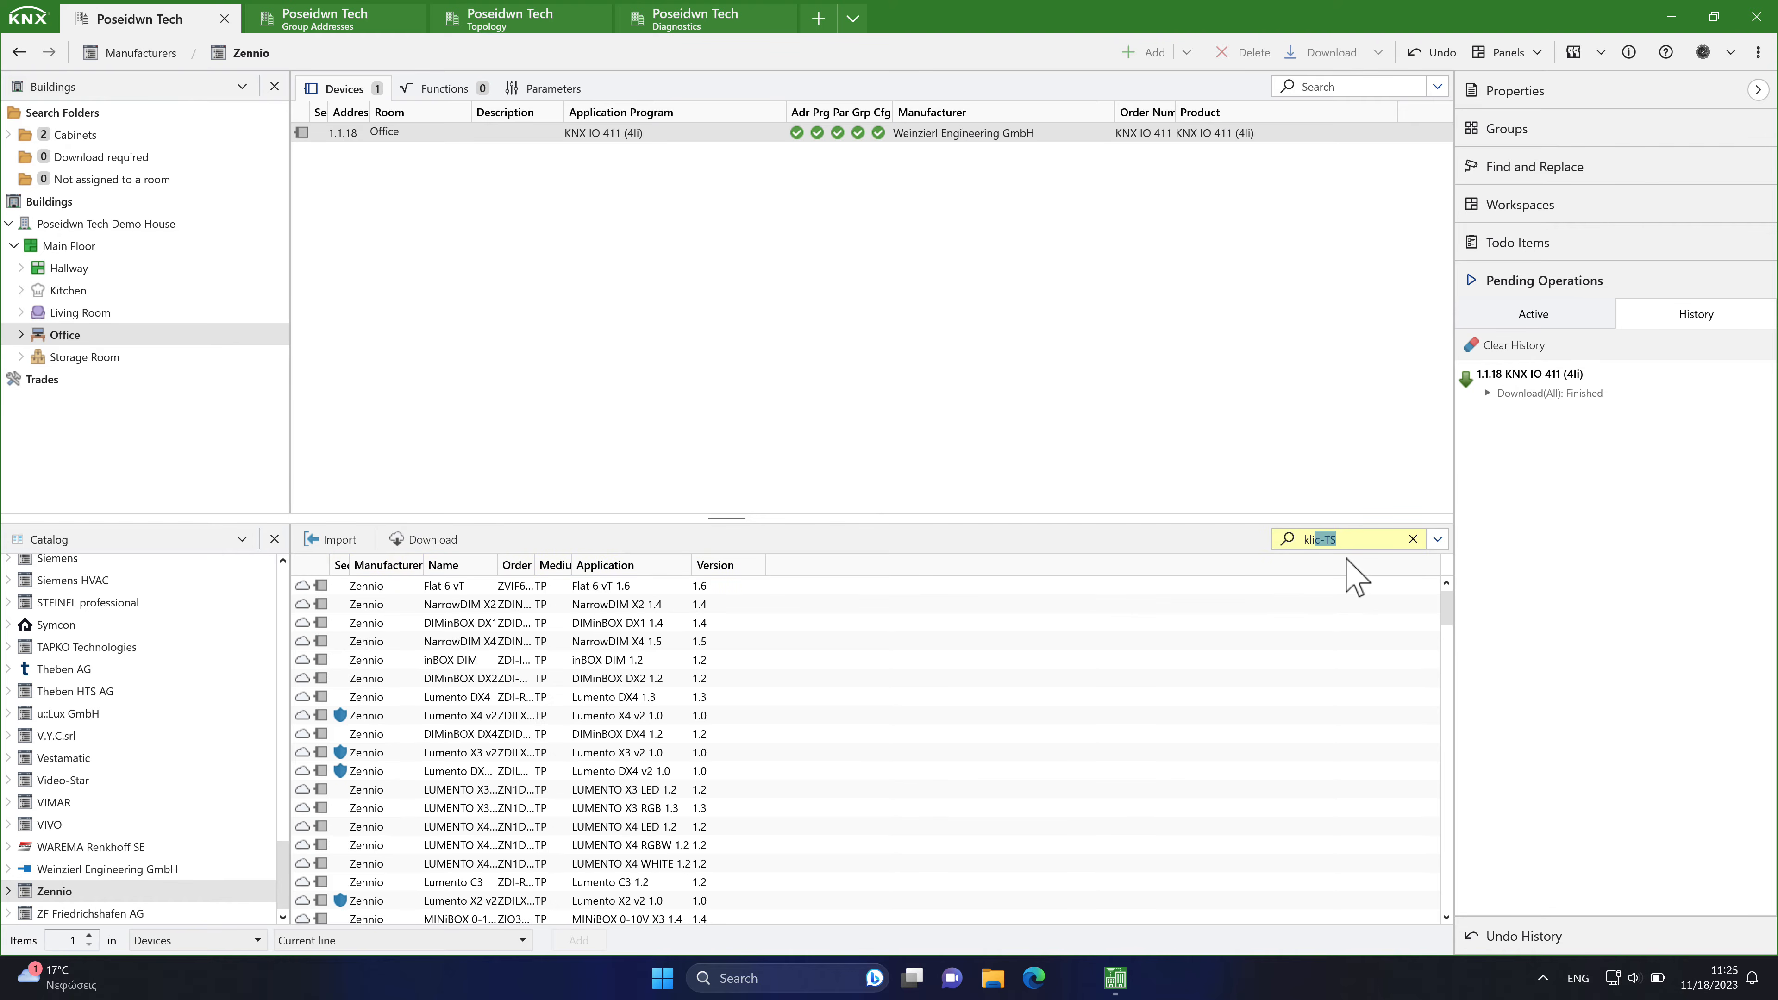
click(413, 586)
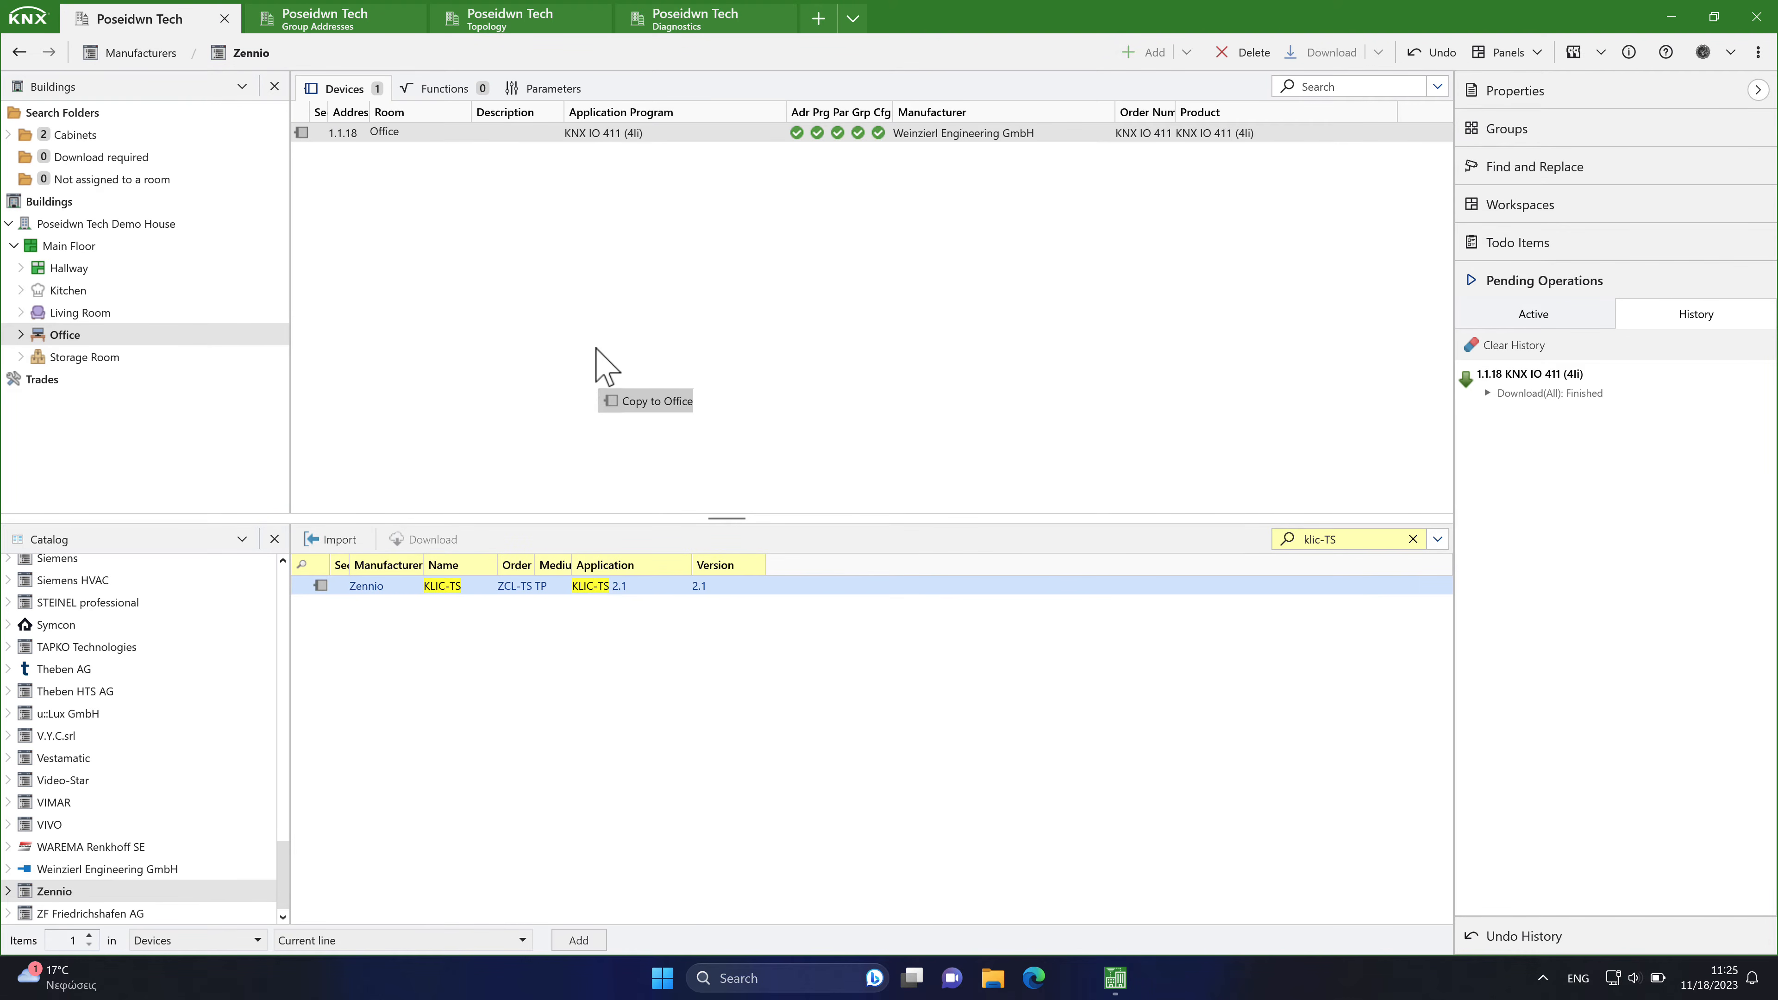
drag(596, 348, 596, 350)
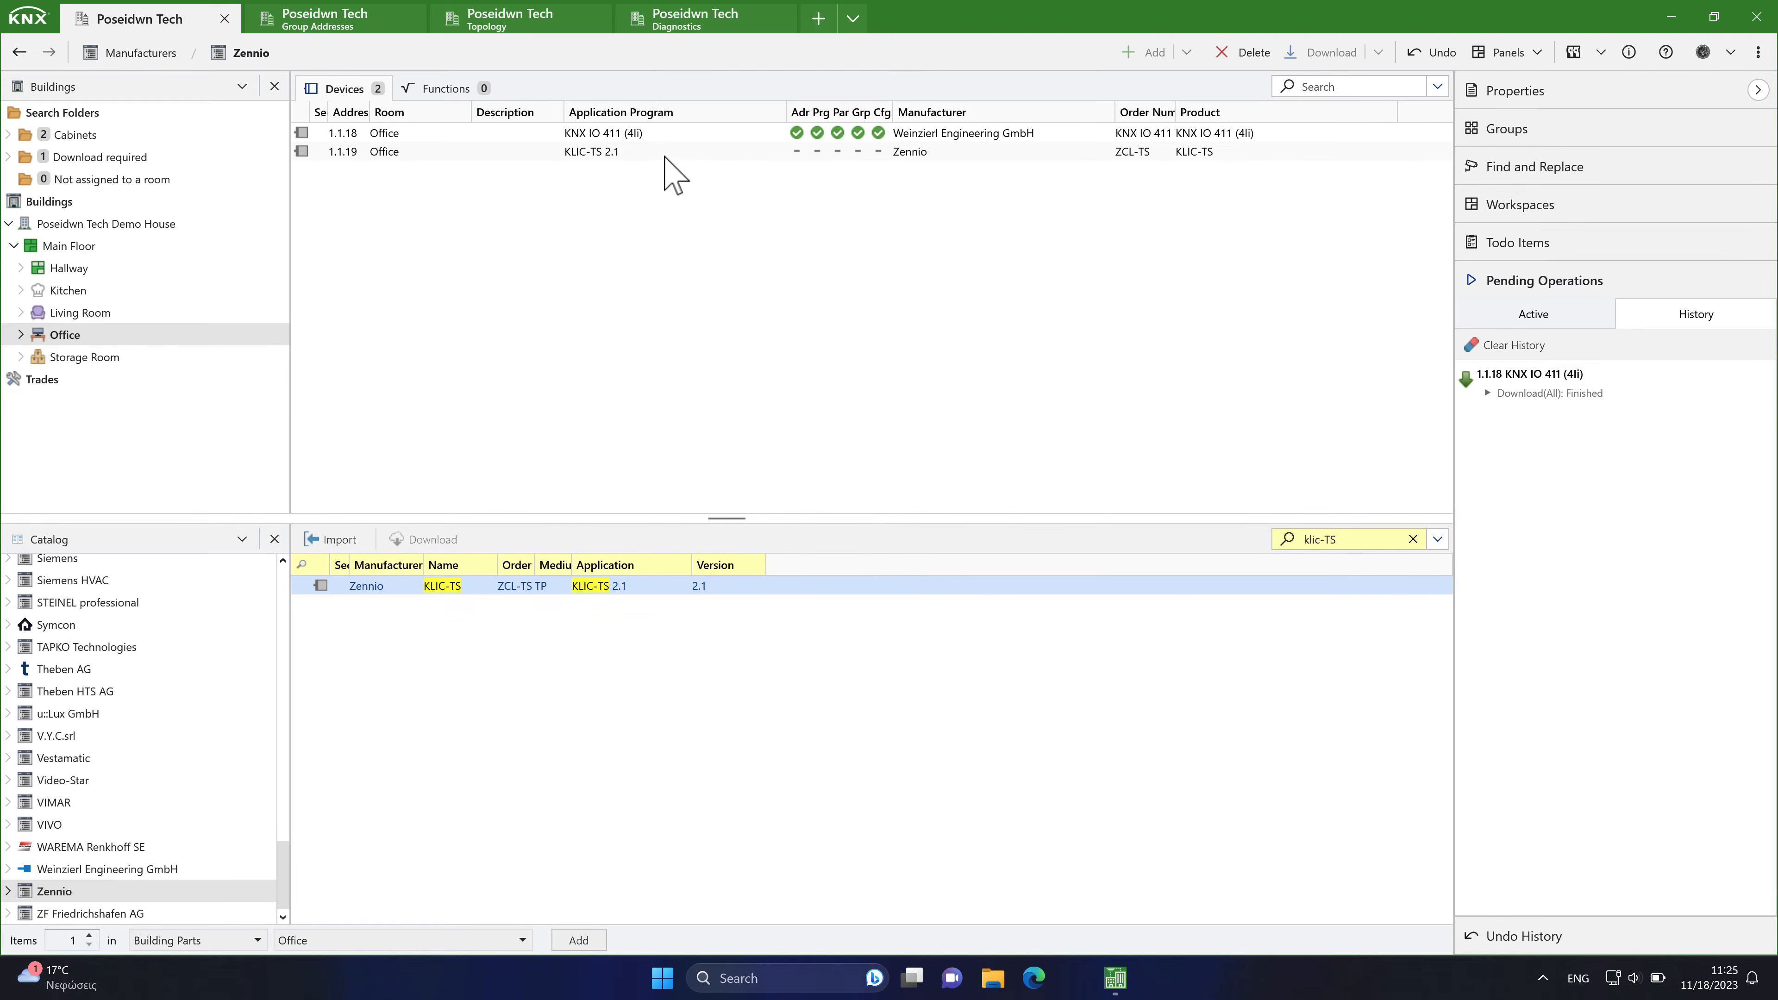
Set the serial number of the Zennio KLIC-TS device in the Office to 0071:00171D20
click(665, 153)
click(1547, 101)
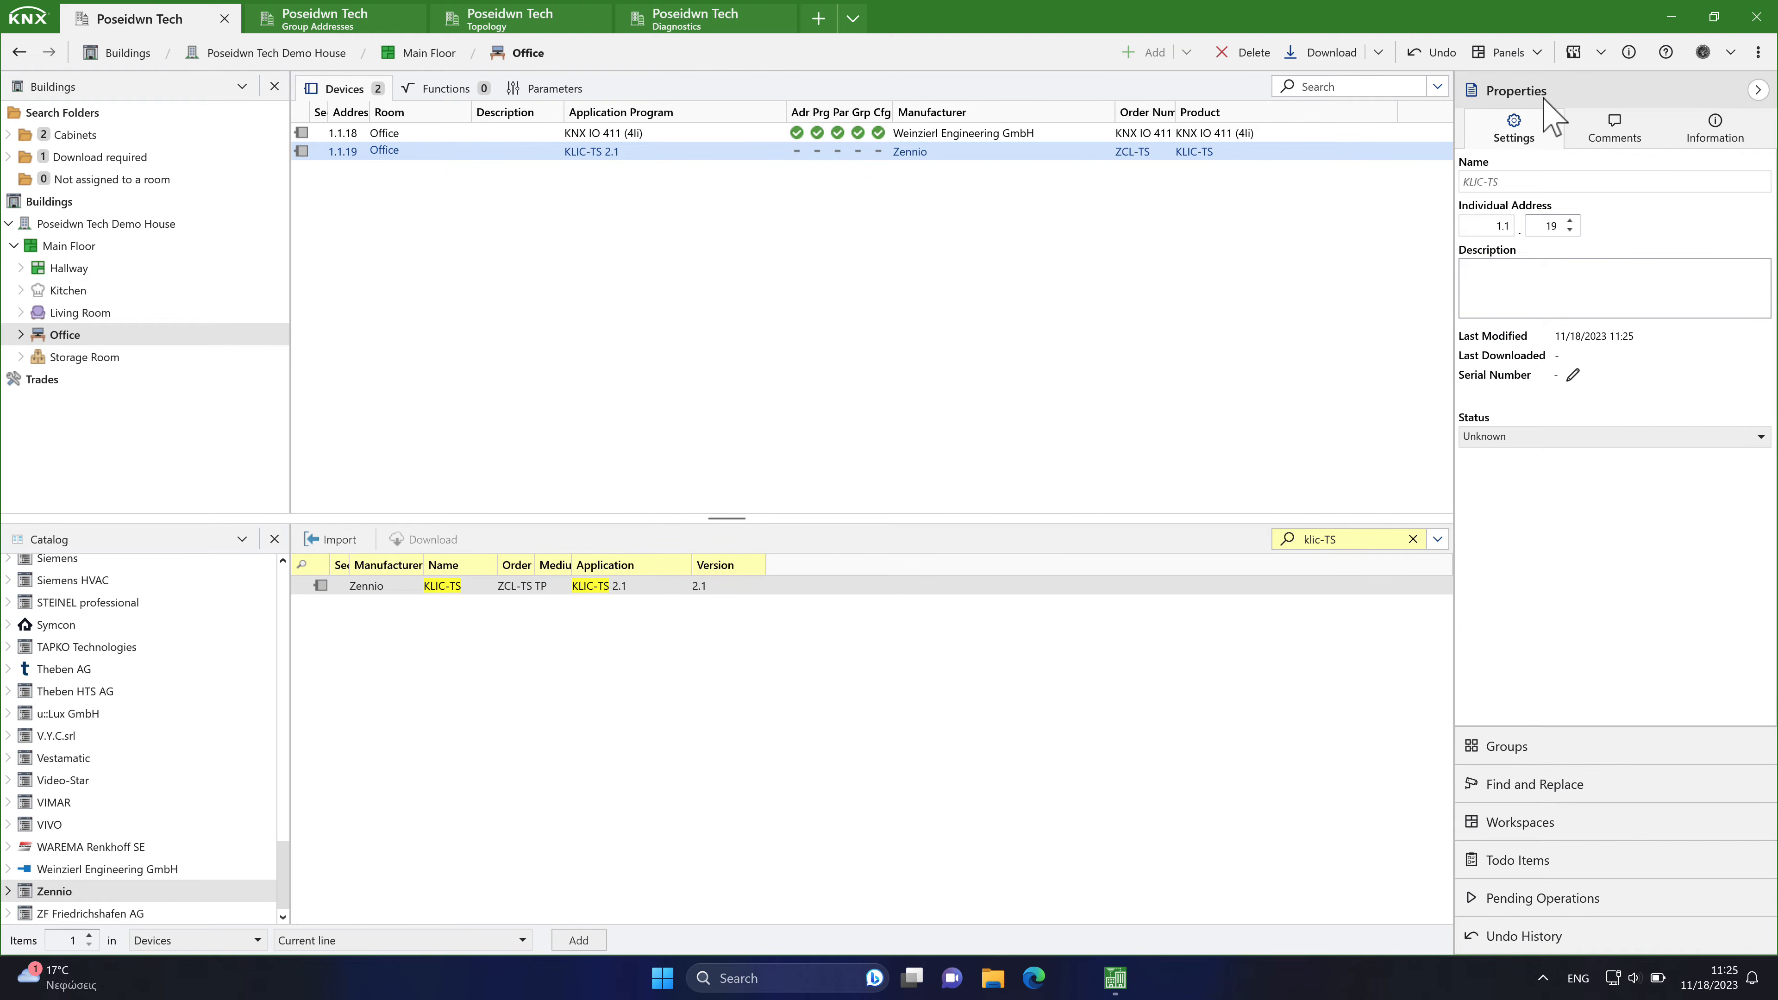
click(1573, 376)
text(00)
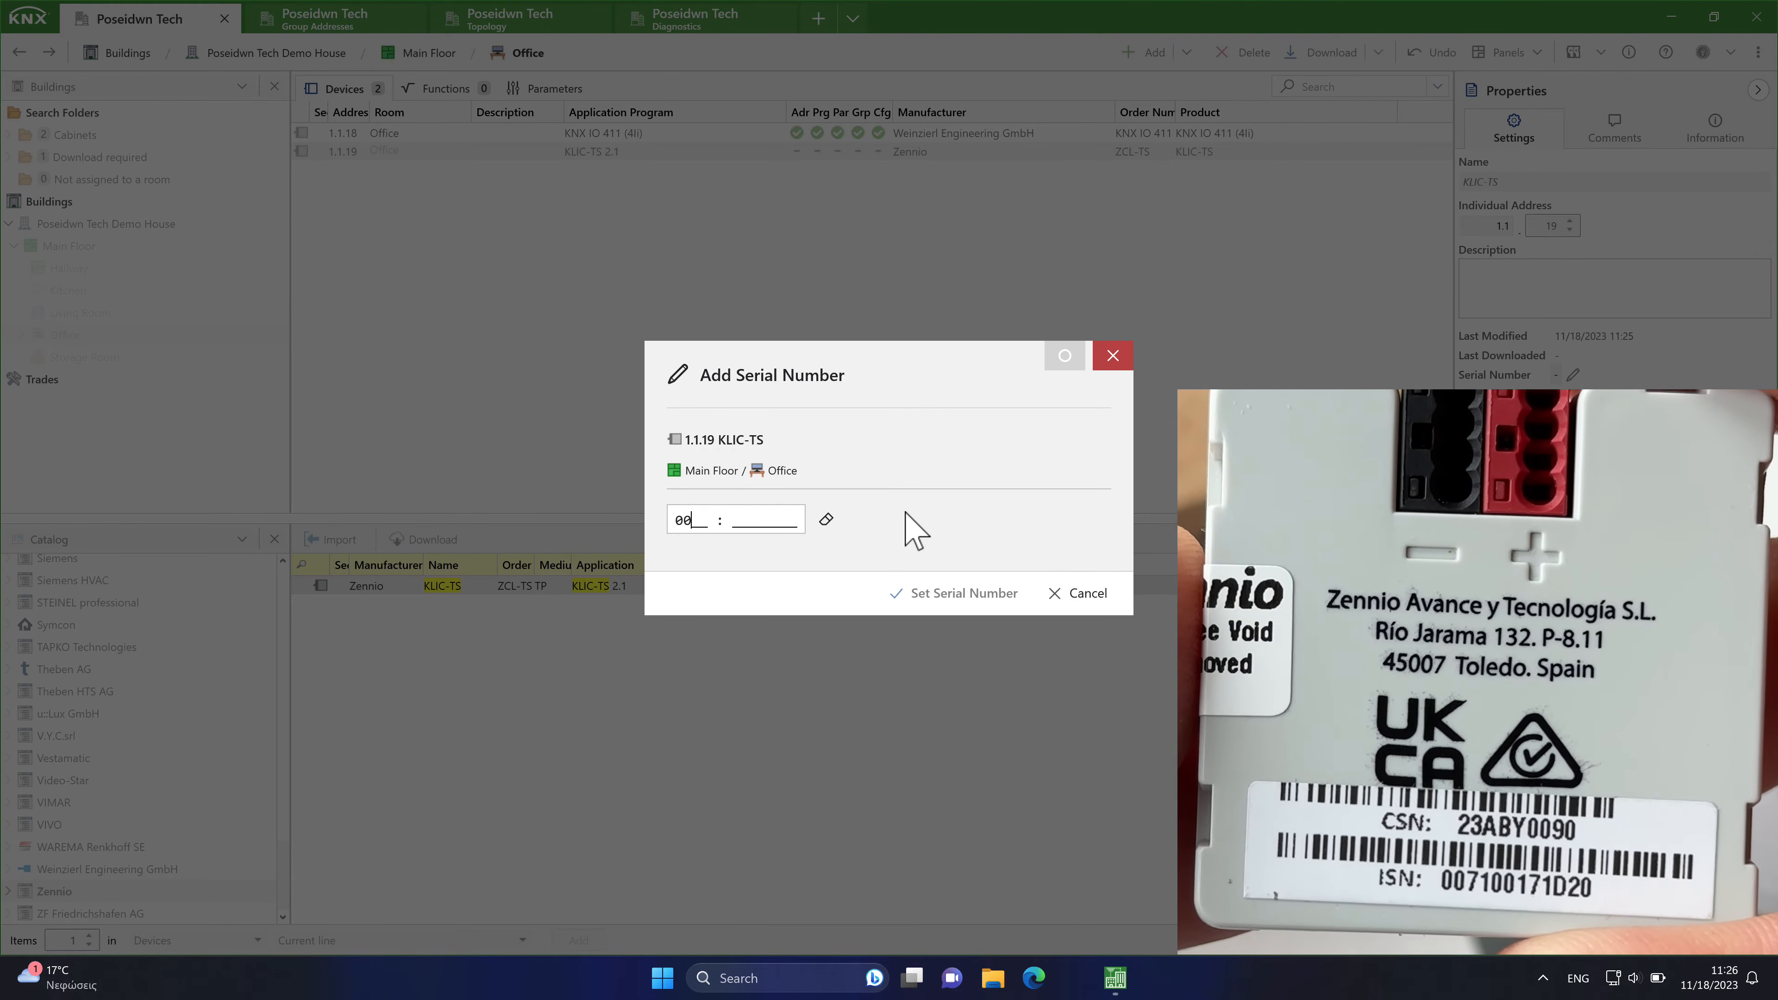
text(71:0017)
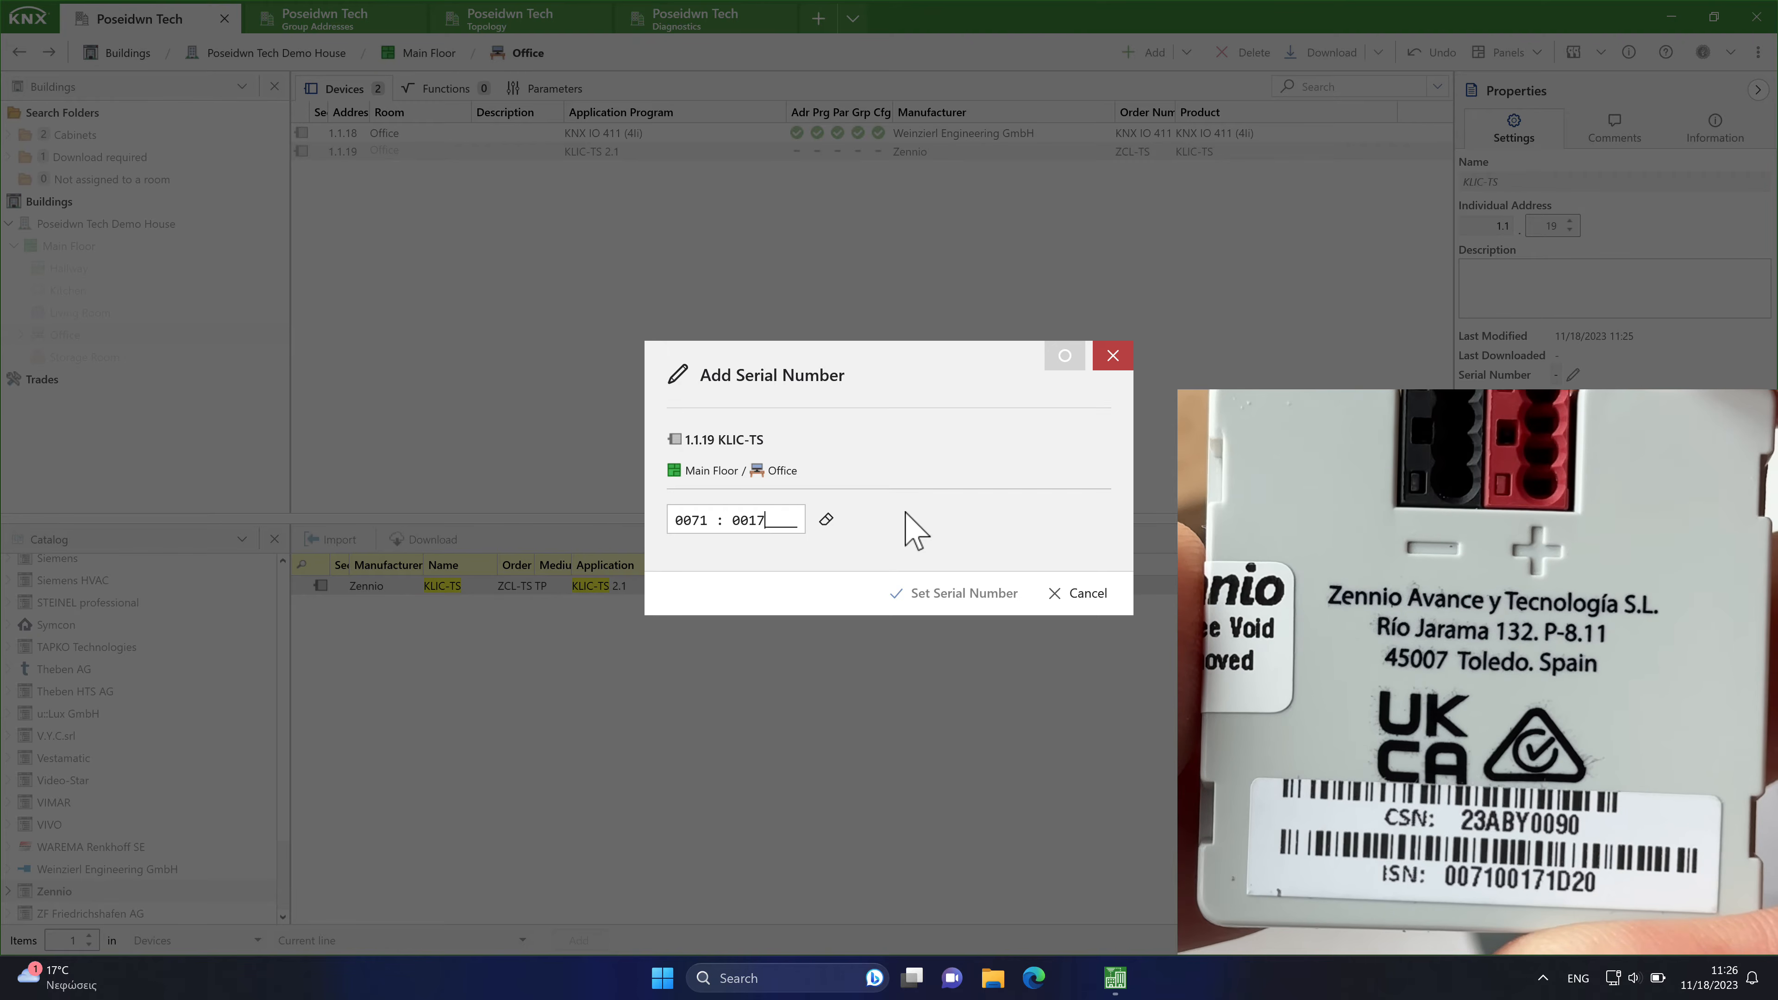
text(1D2)
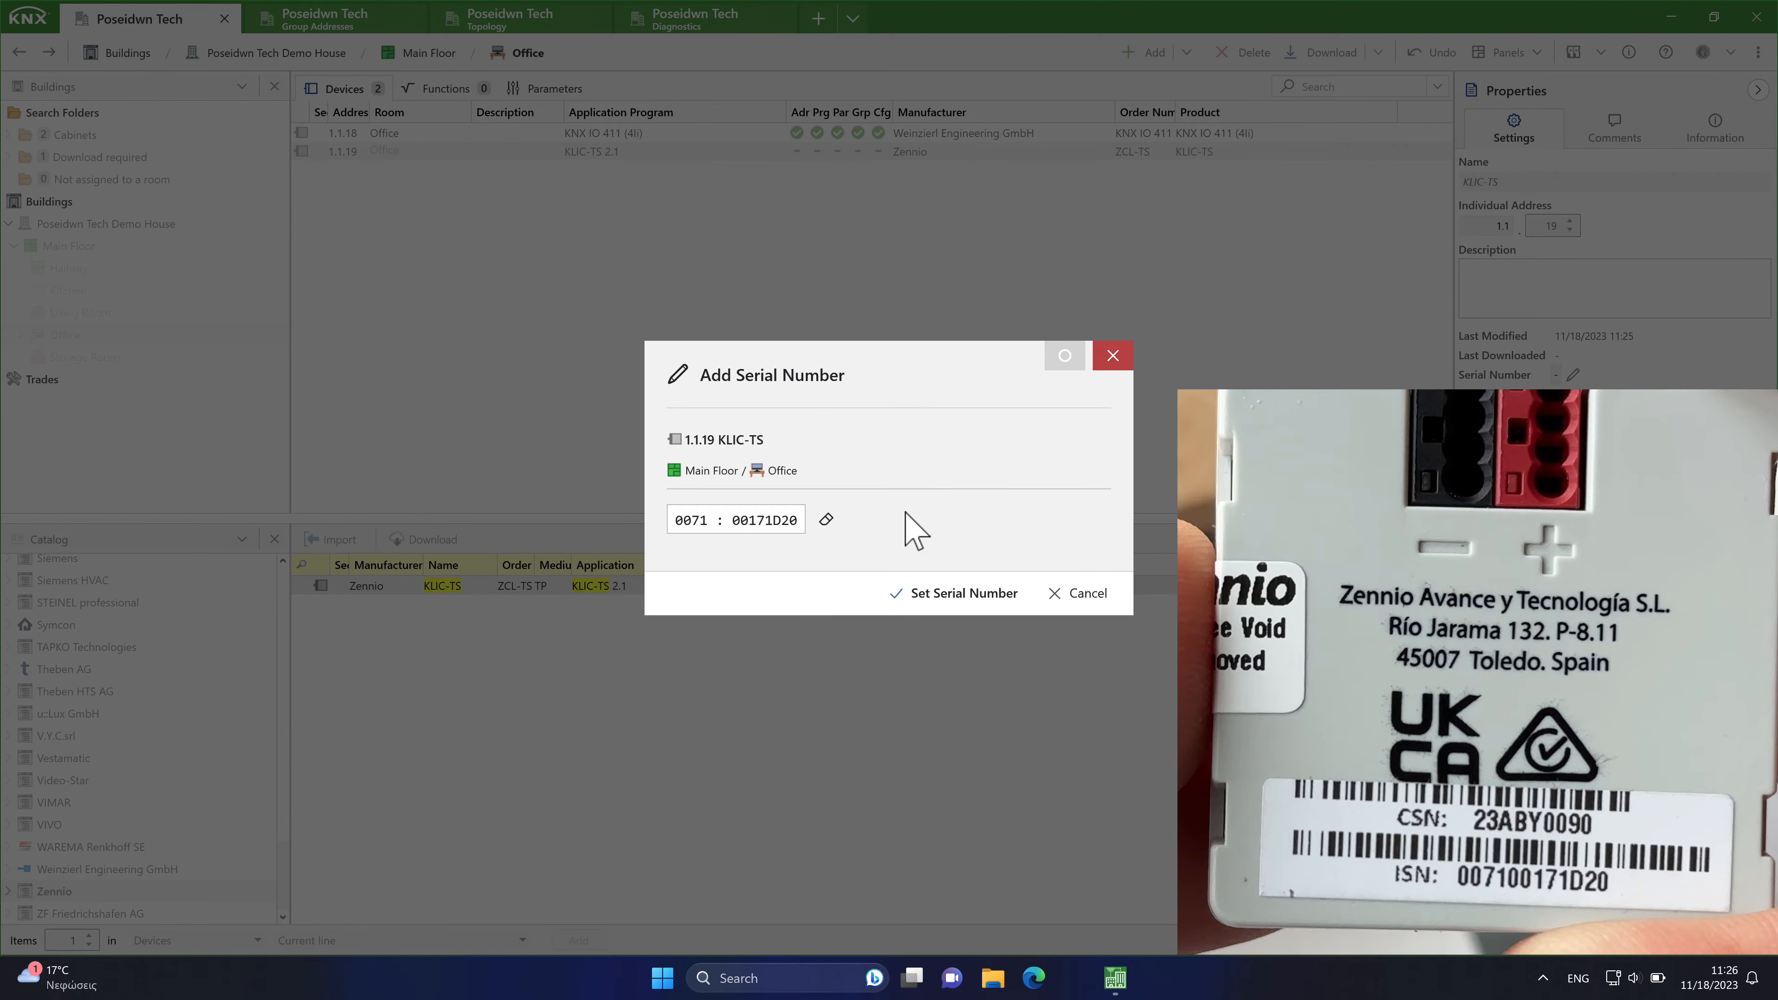
text(0)
click(960, 594)
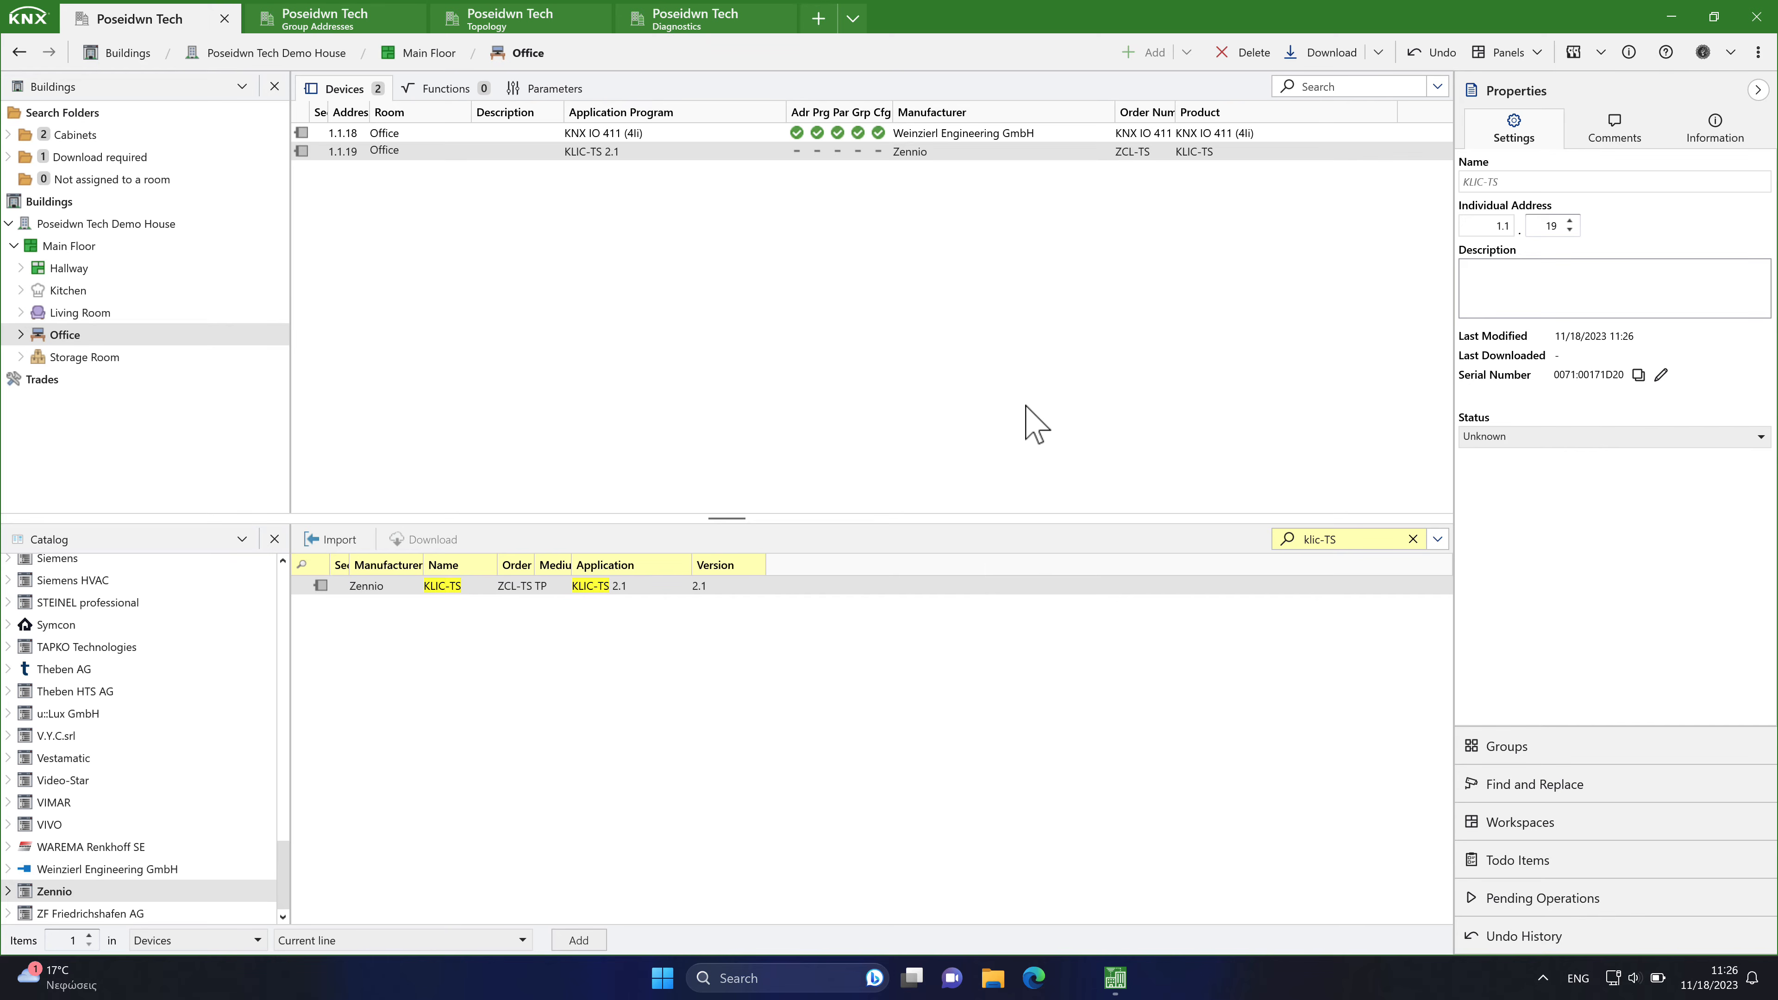
Run a Download All on the KLIC-TS device, using its serial number instead of the programming button
right_click(961, 153)
mouse_move(1015, 195)
click(1222, 196)
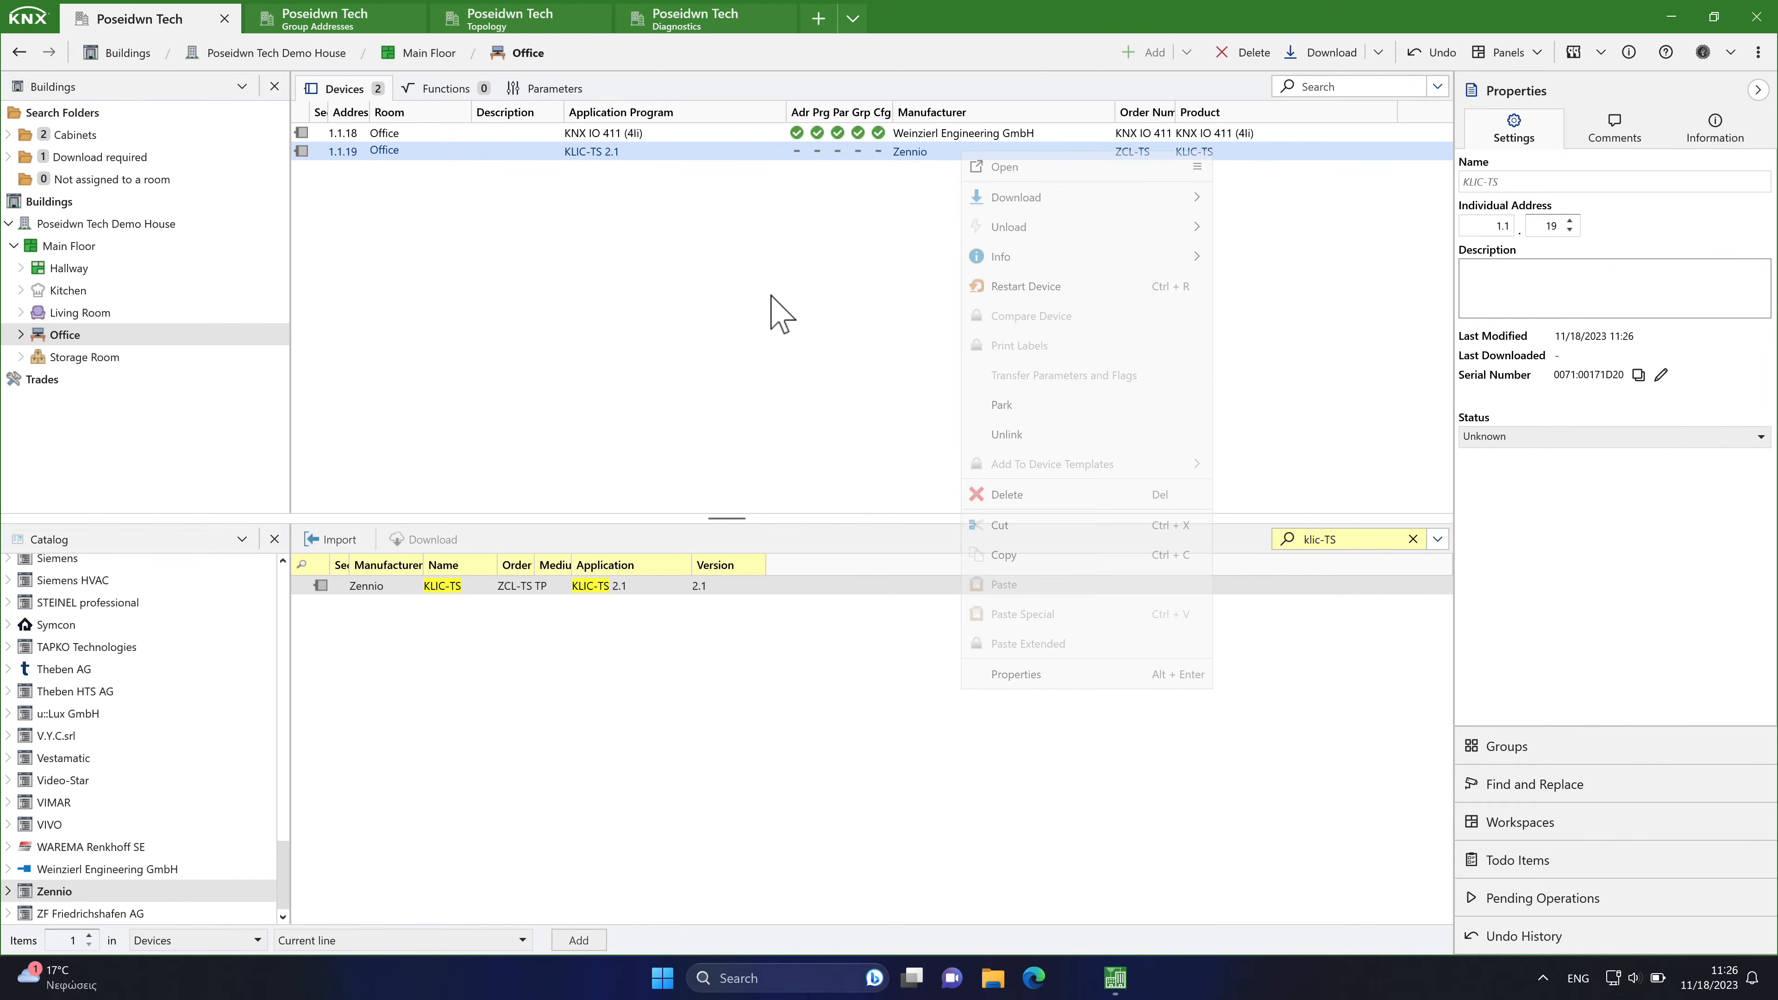
click(1501, 504)
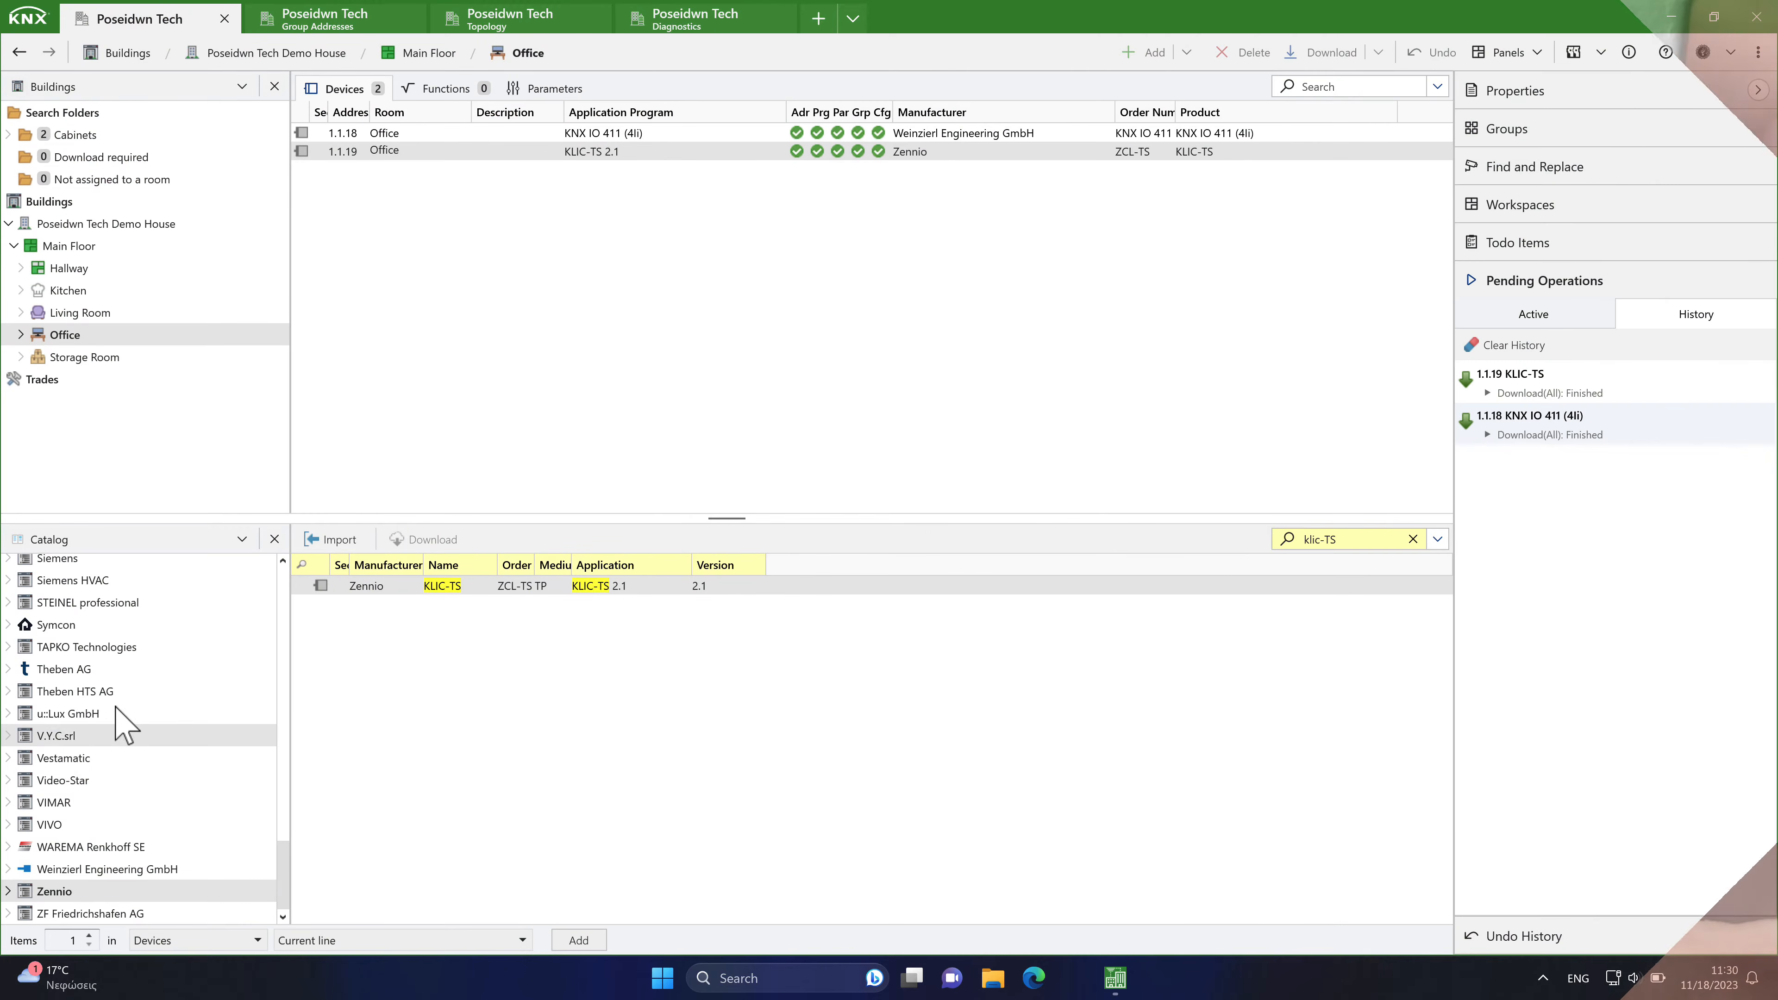
Find the ABB ABA/S1.2.1 Logic Controller under Automation, Logic and Time Control with the catalog search cleared, and add it to the Office
scroll(126, 707, up, 20)
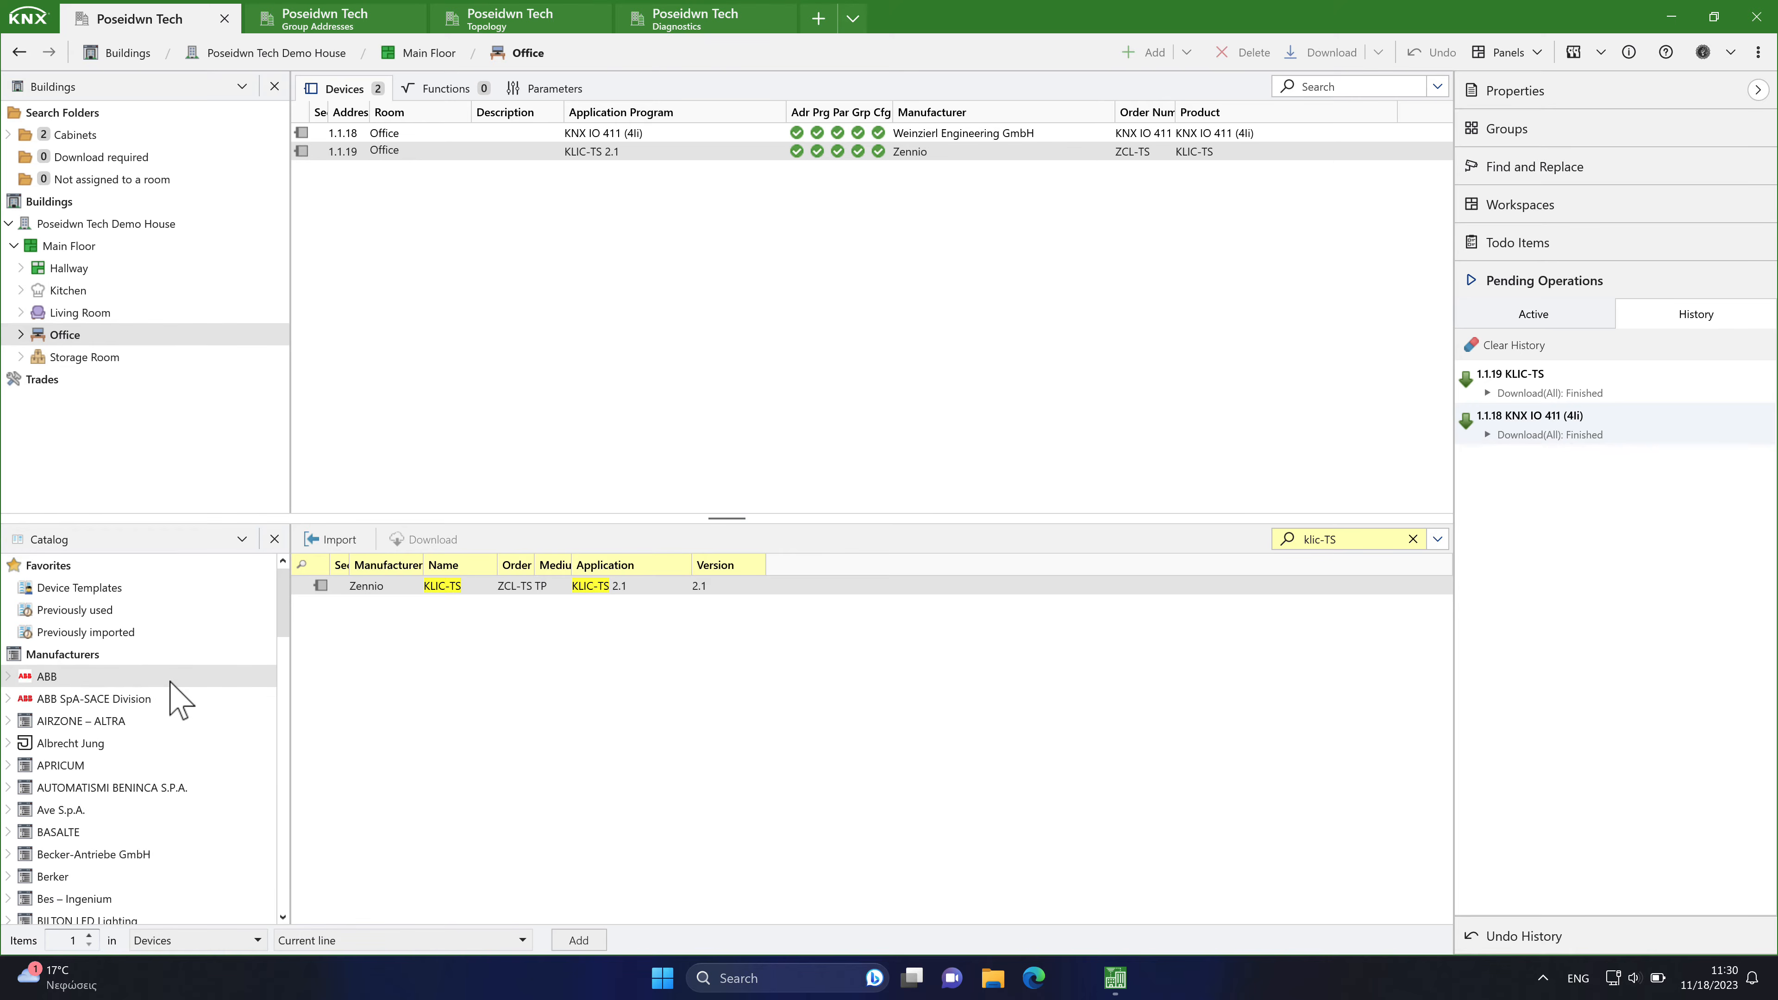
click(8, 676)
click(84, 699)
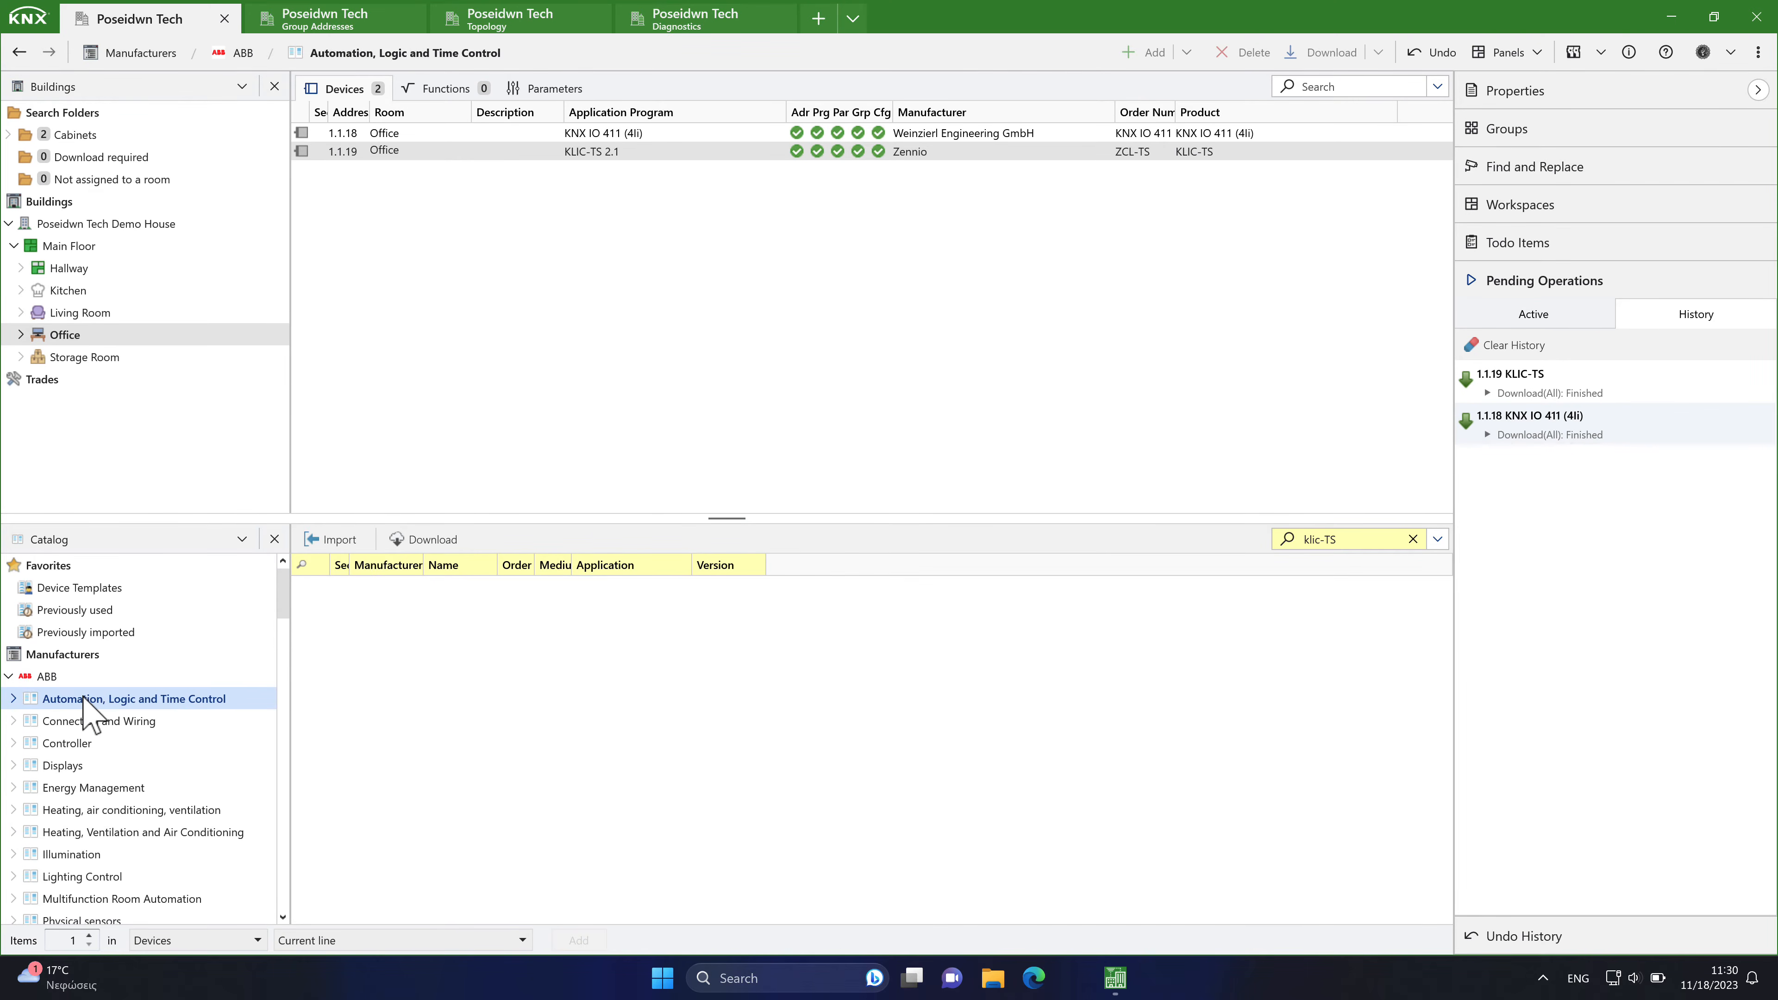
click(1413, 538)
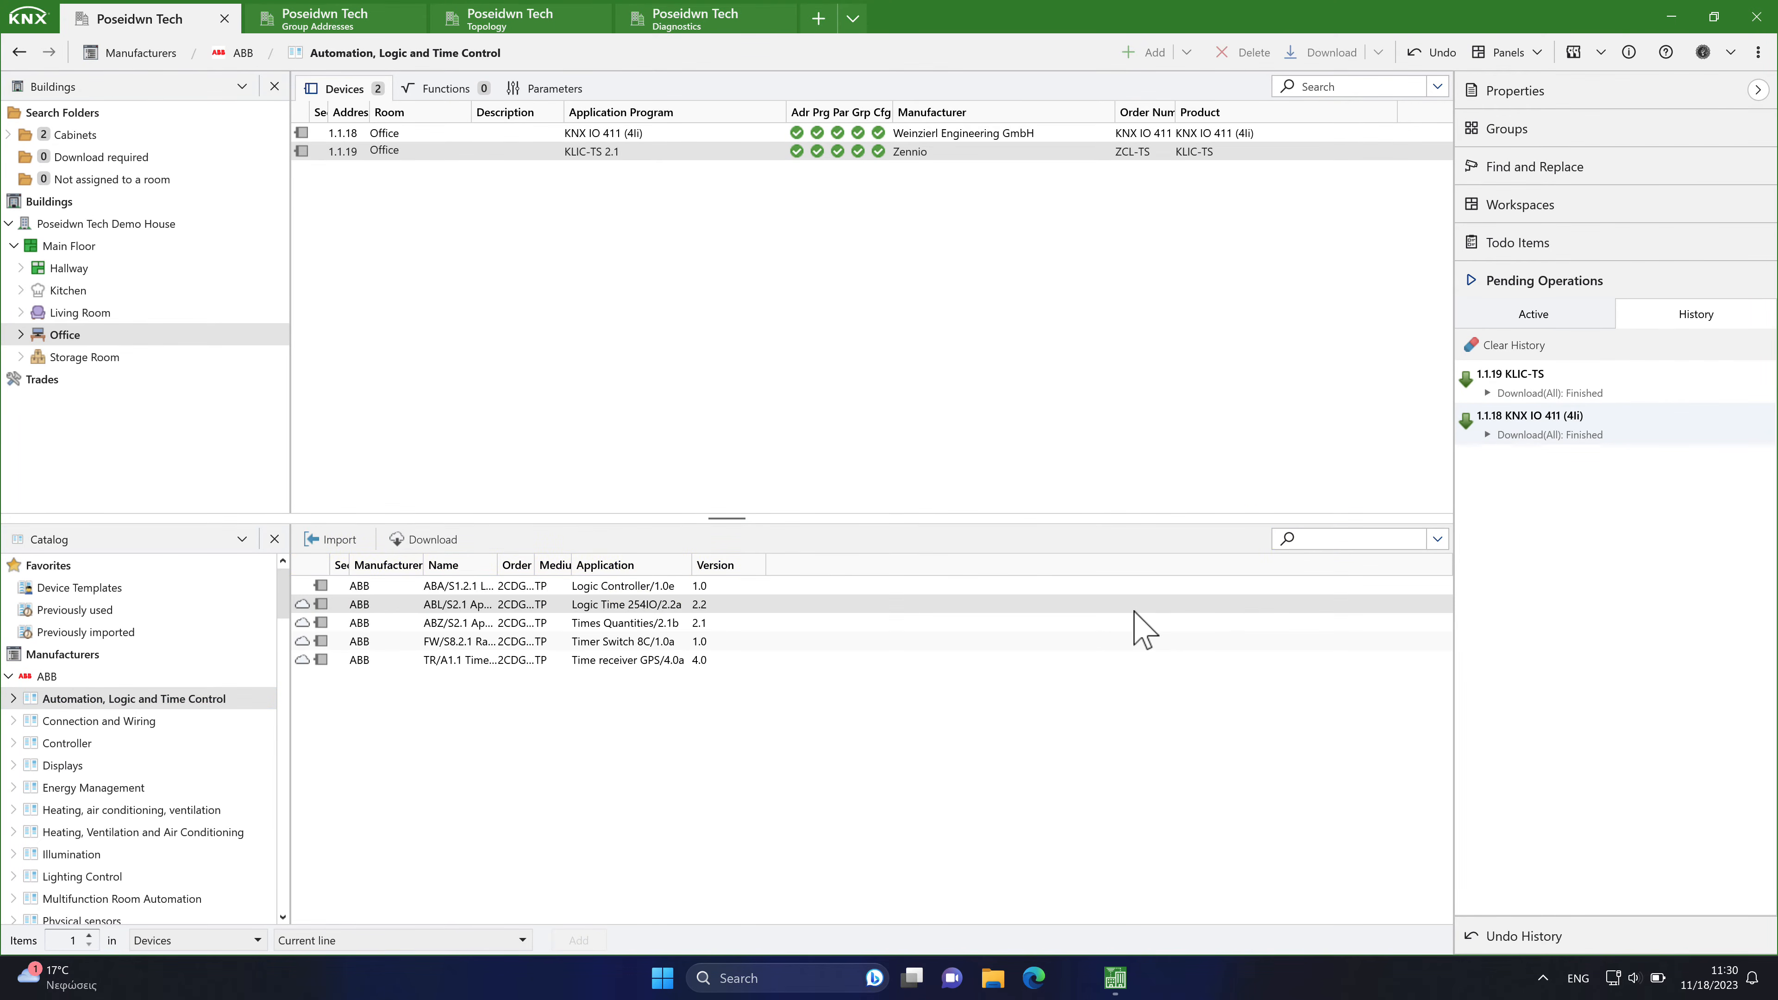
click(546, 586)
drag(546, 586, 616, 279)
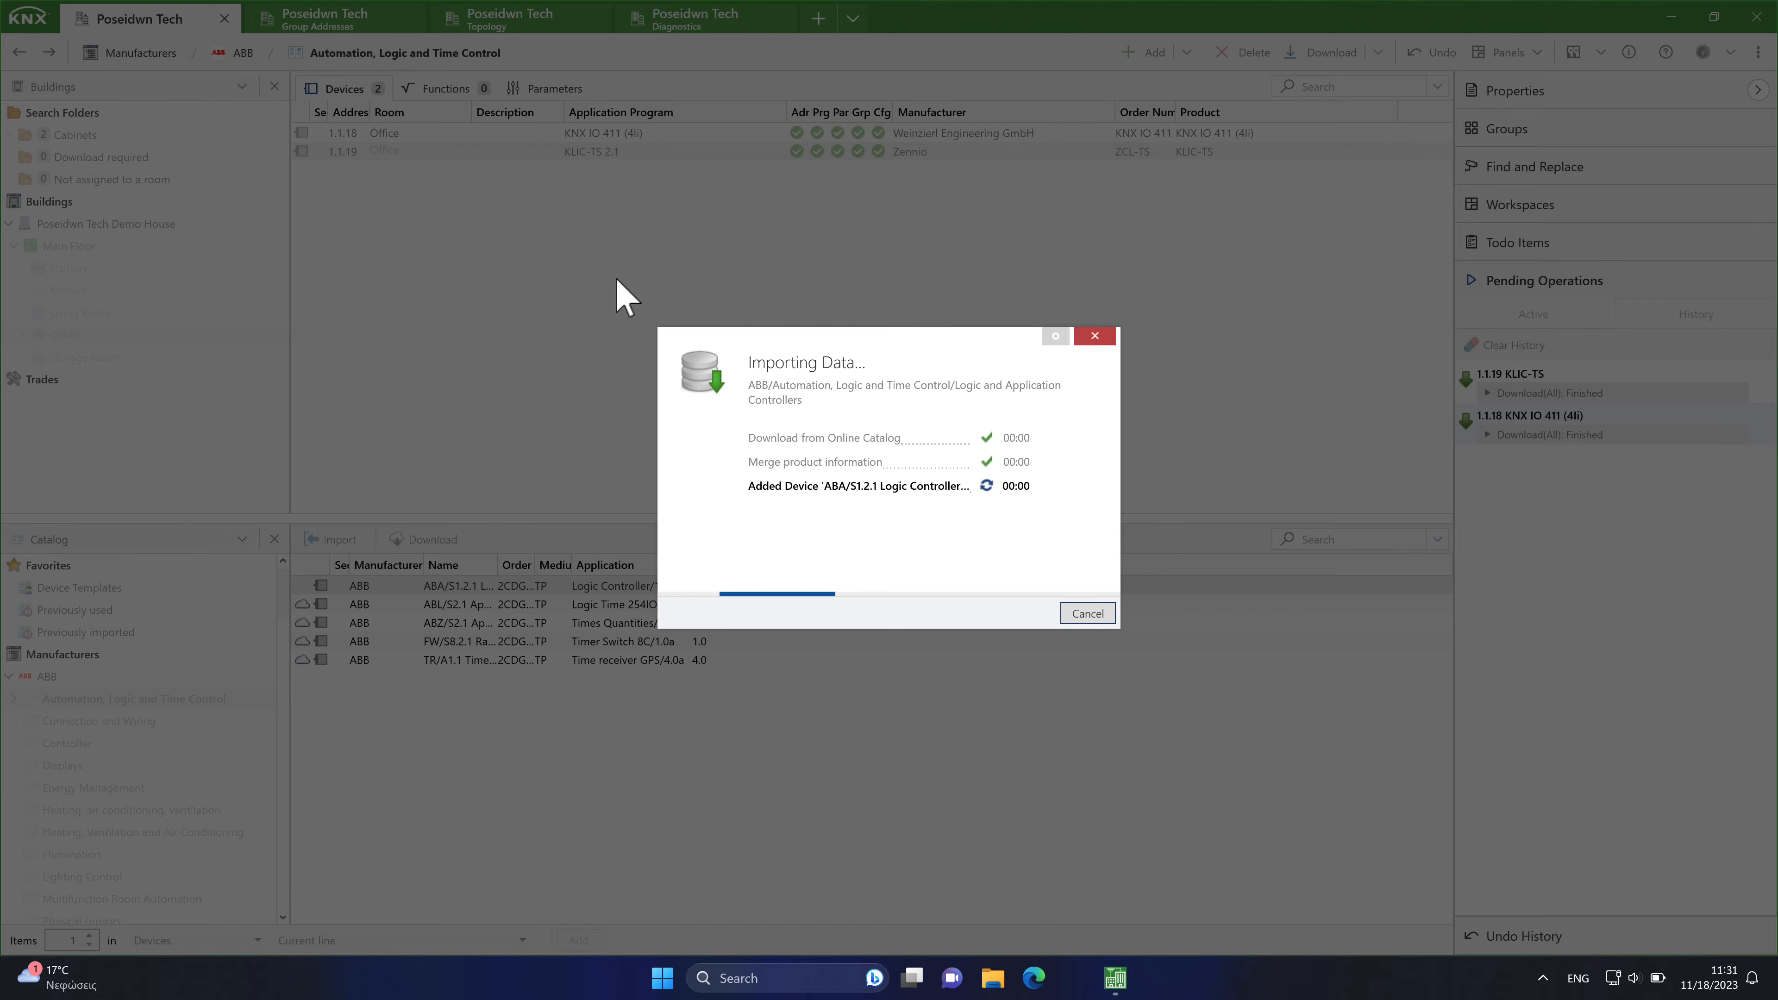
Run a Download All on the ABB Logic Controller in the Office and check the serial number in its properties
right_click(731, 183)
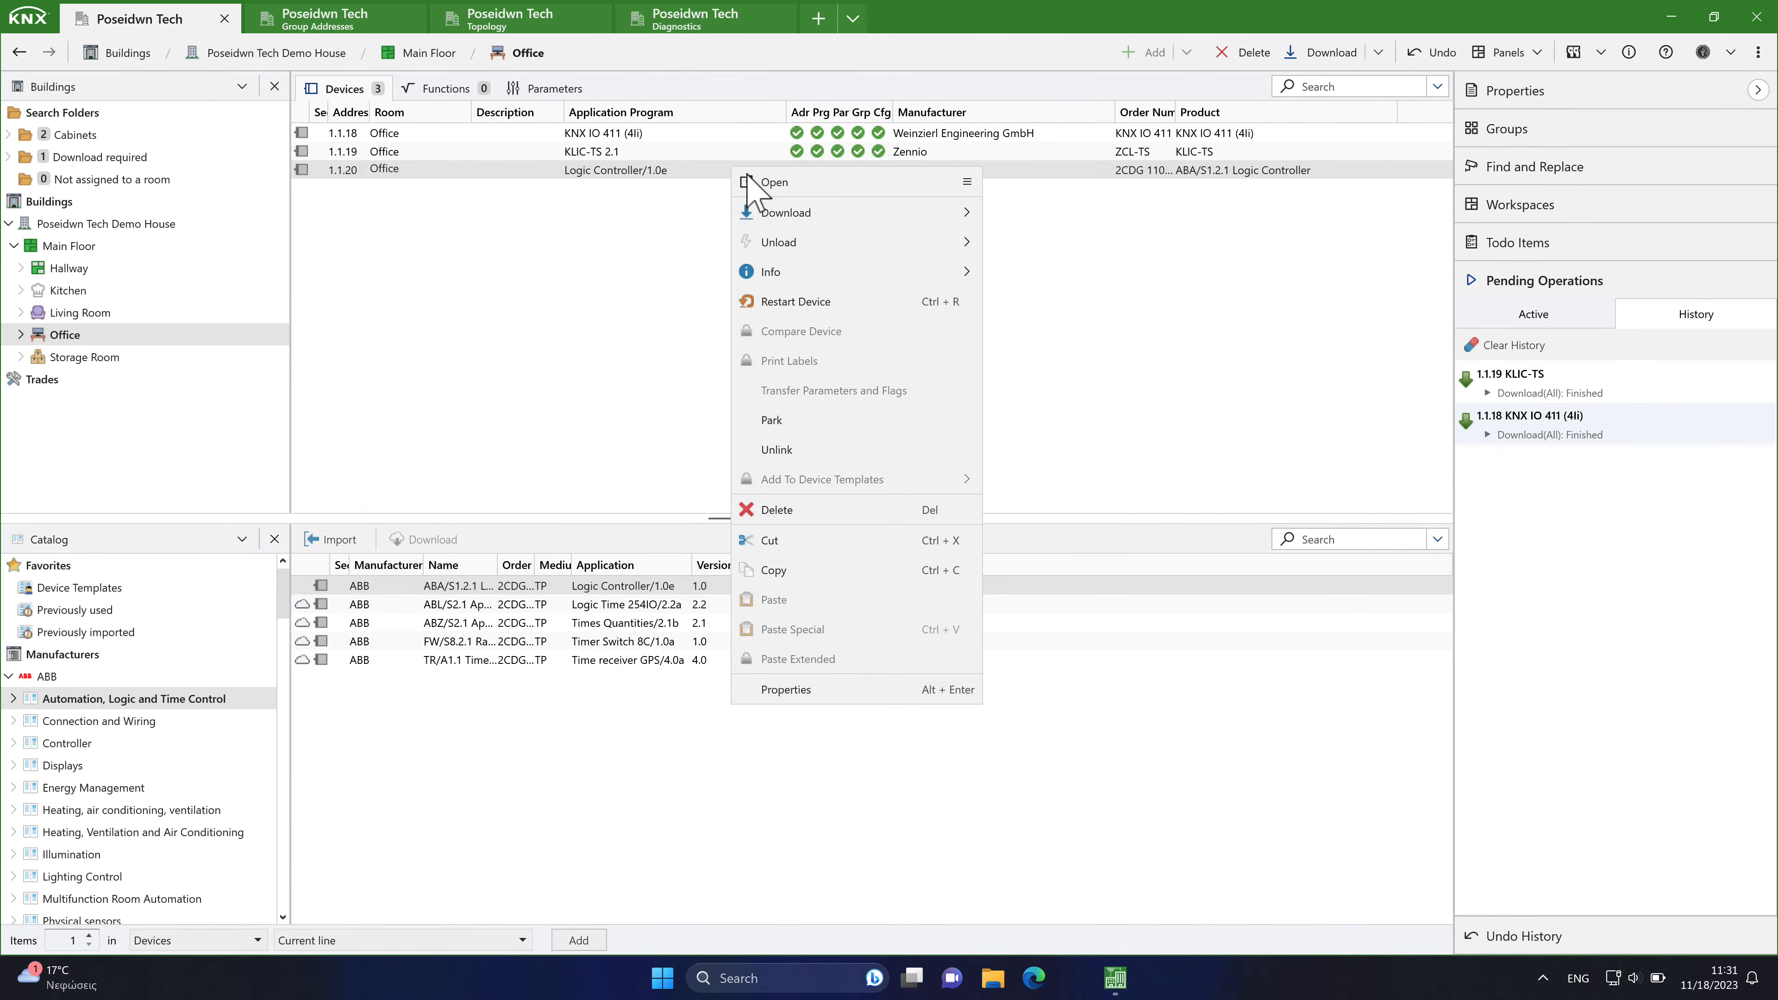
mouse_move(782, 207)
click(1020, 306)
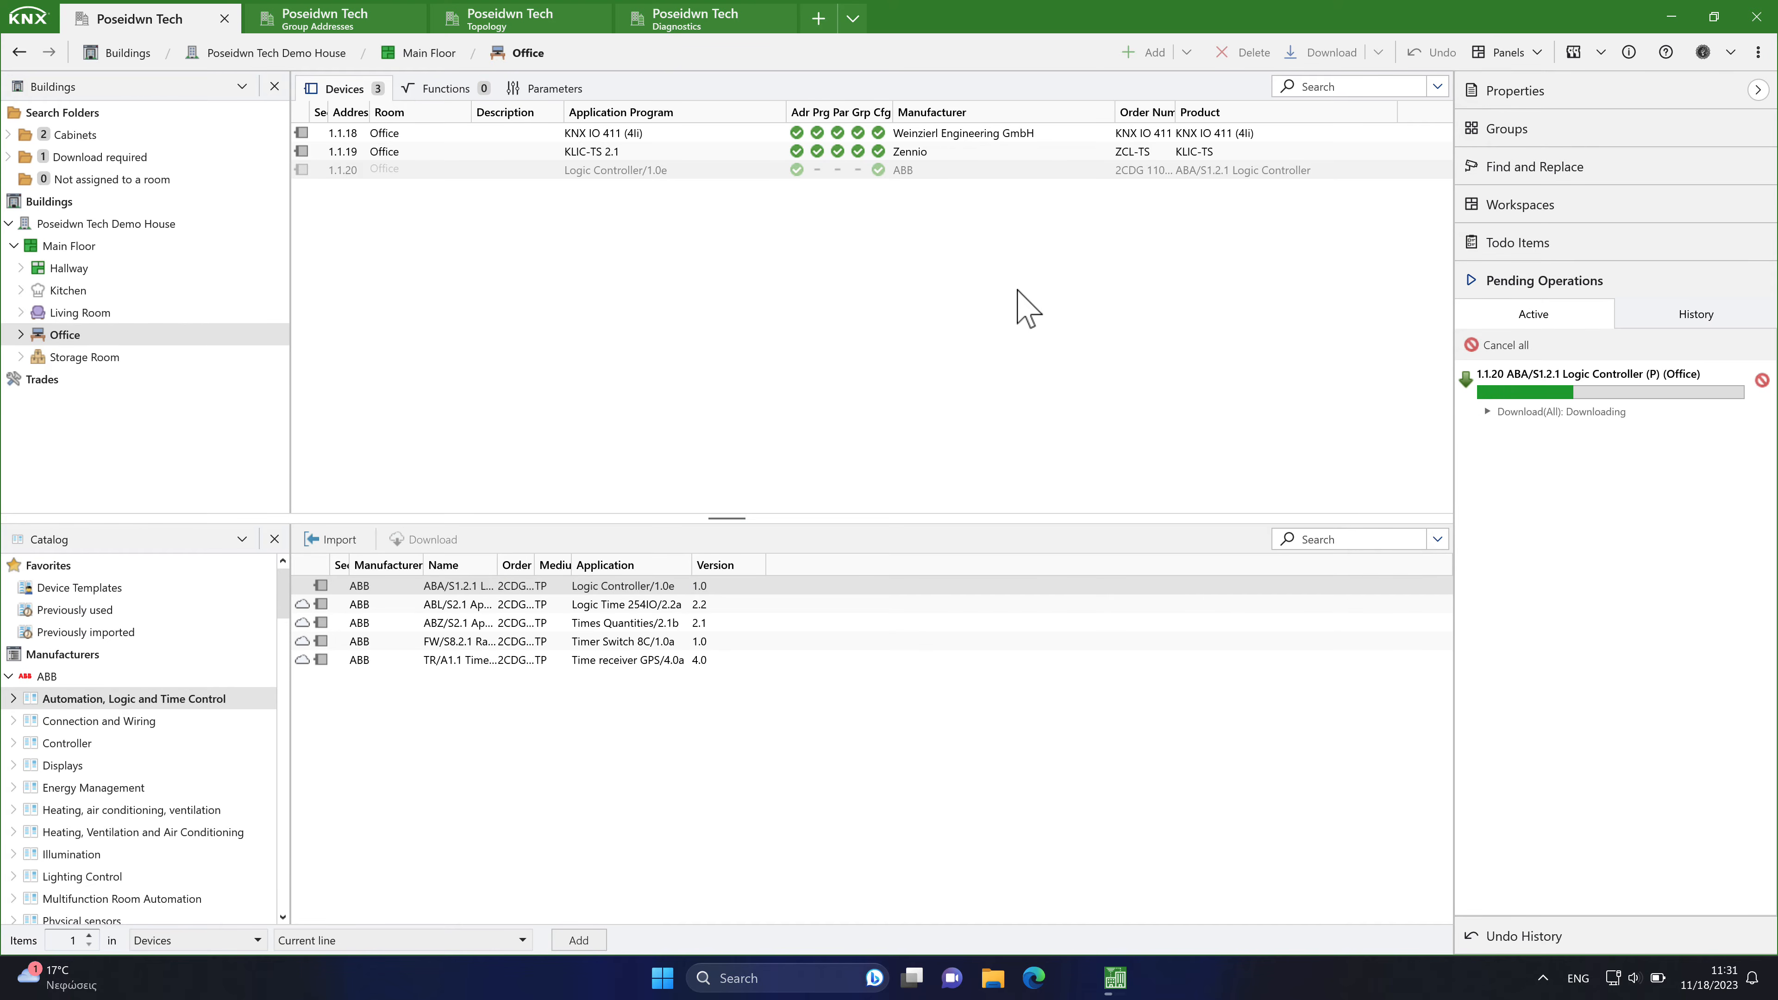
click(1504, 92)
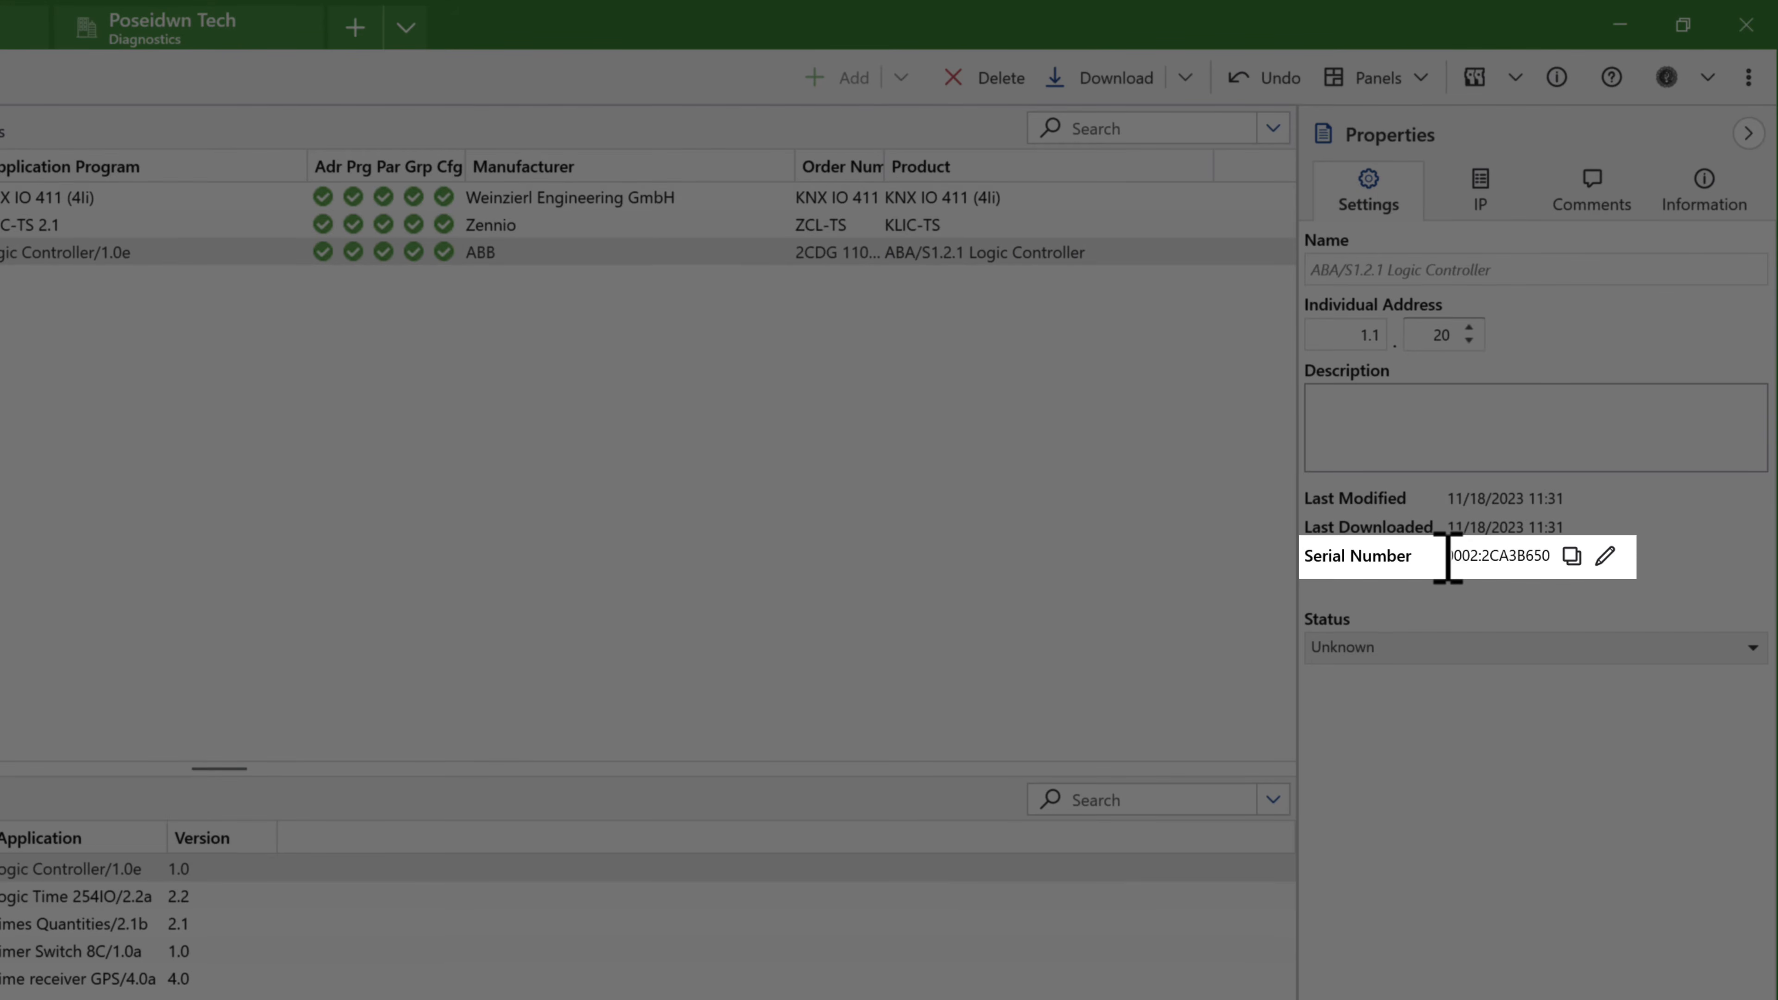
drag(1447, 557, 1566, 554)
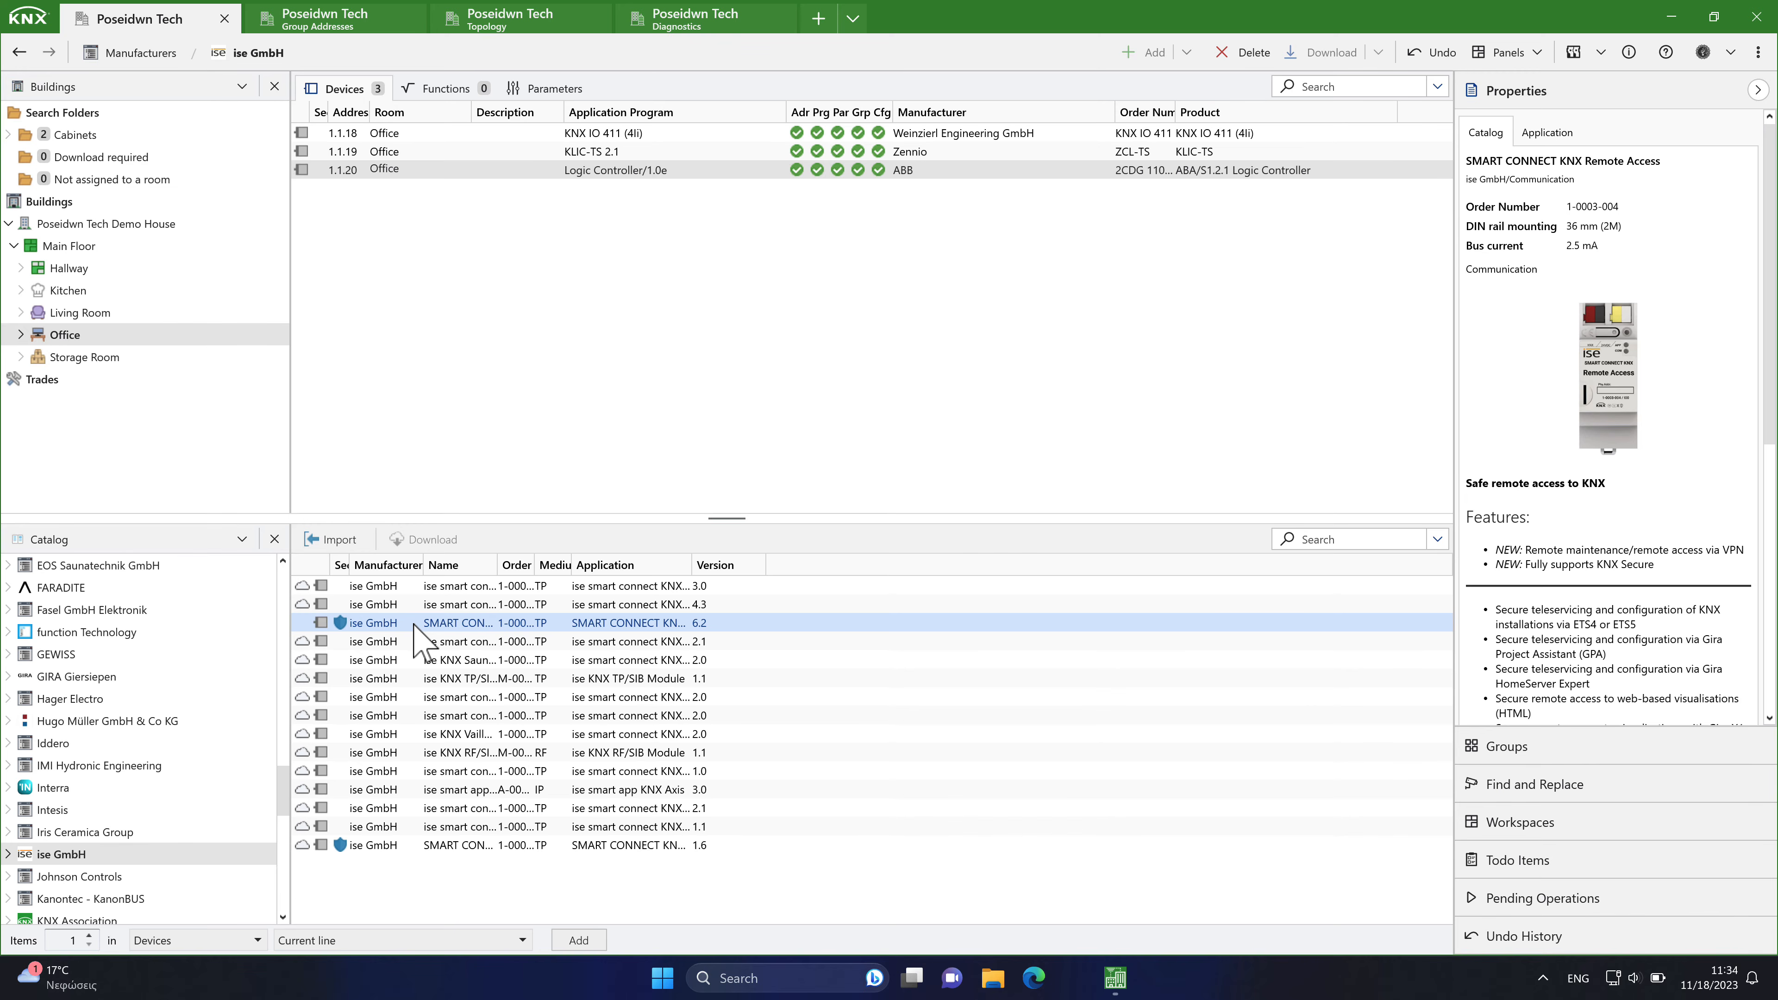
Add the ise SMART CONNECT KNX Remote Access version 6.2 to the Office with its scanned device certificate and check its serial number
drag(413, 625, 585, 301)
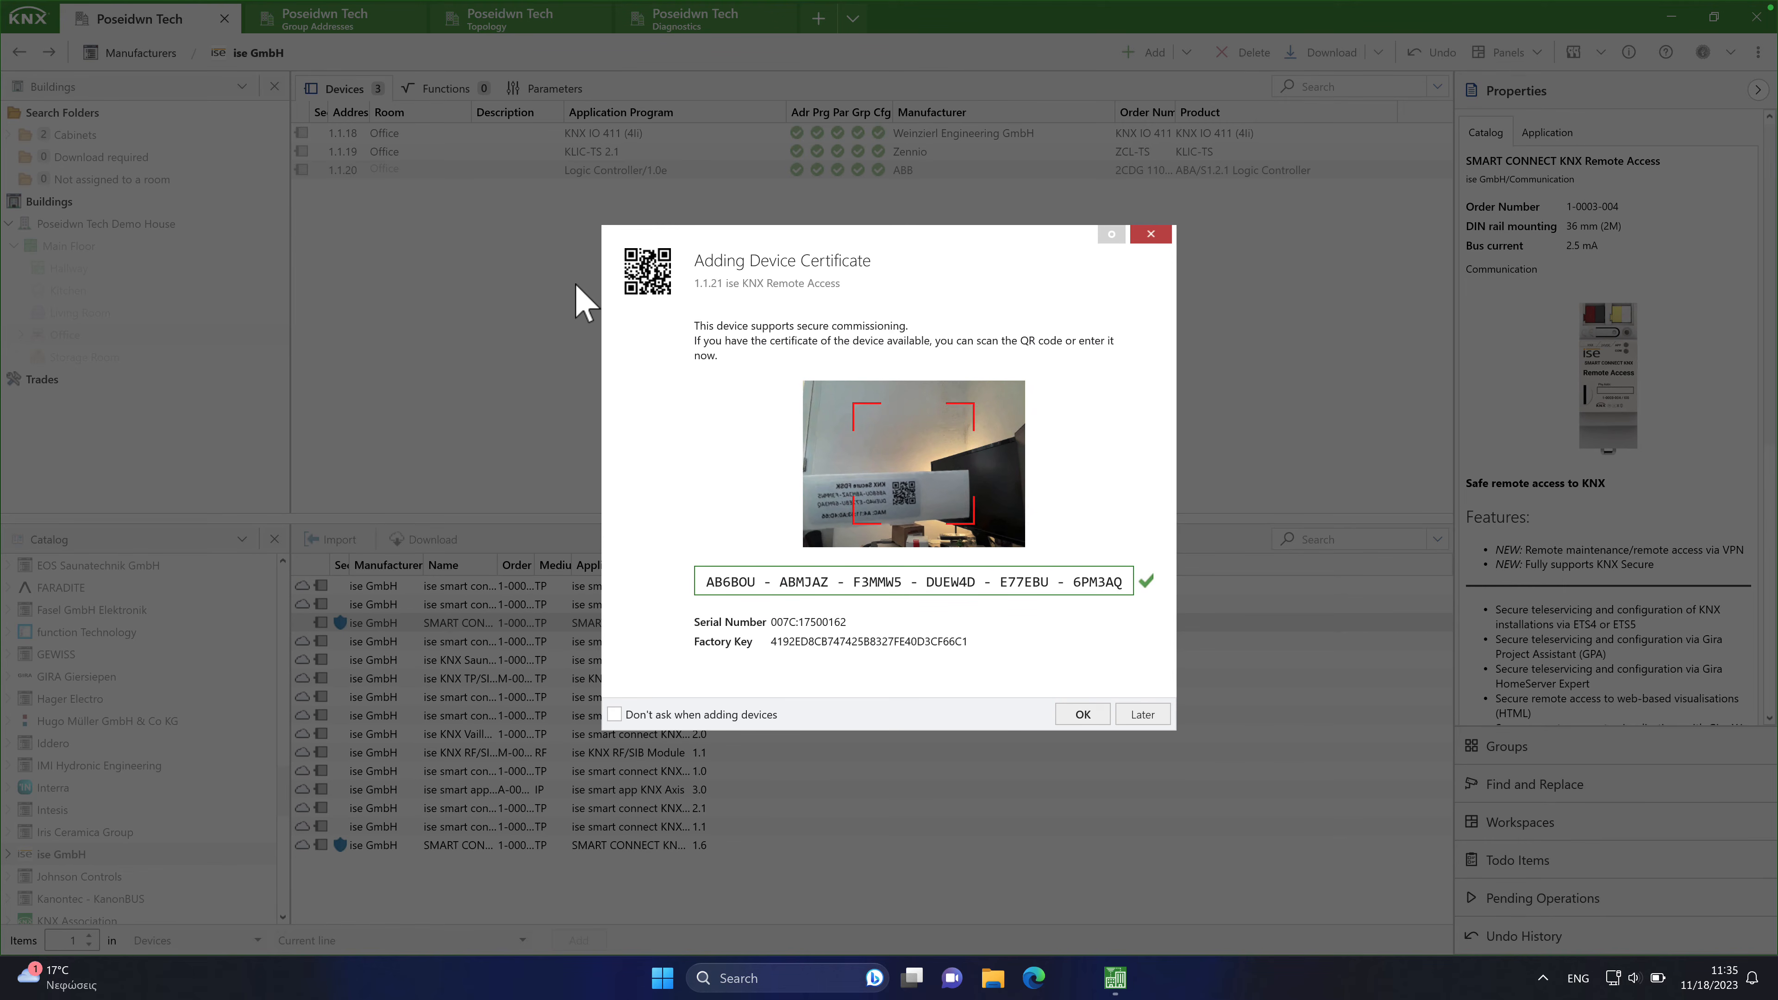
click(1082, 713)
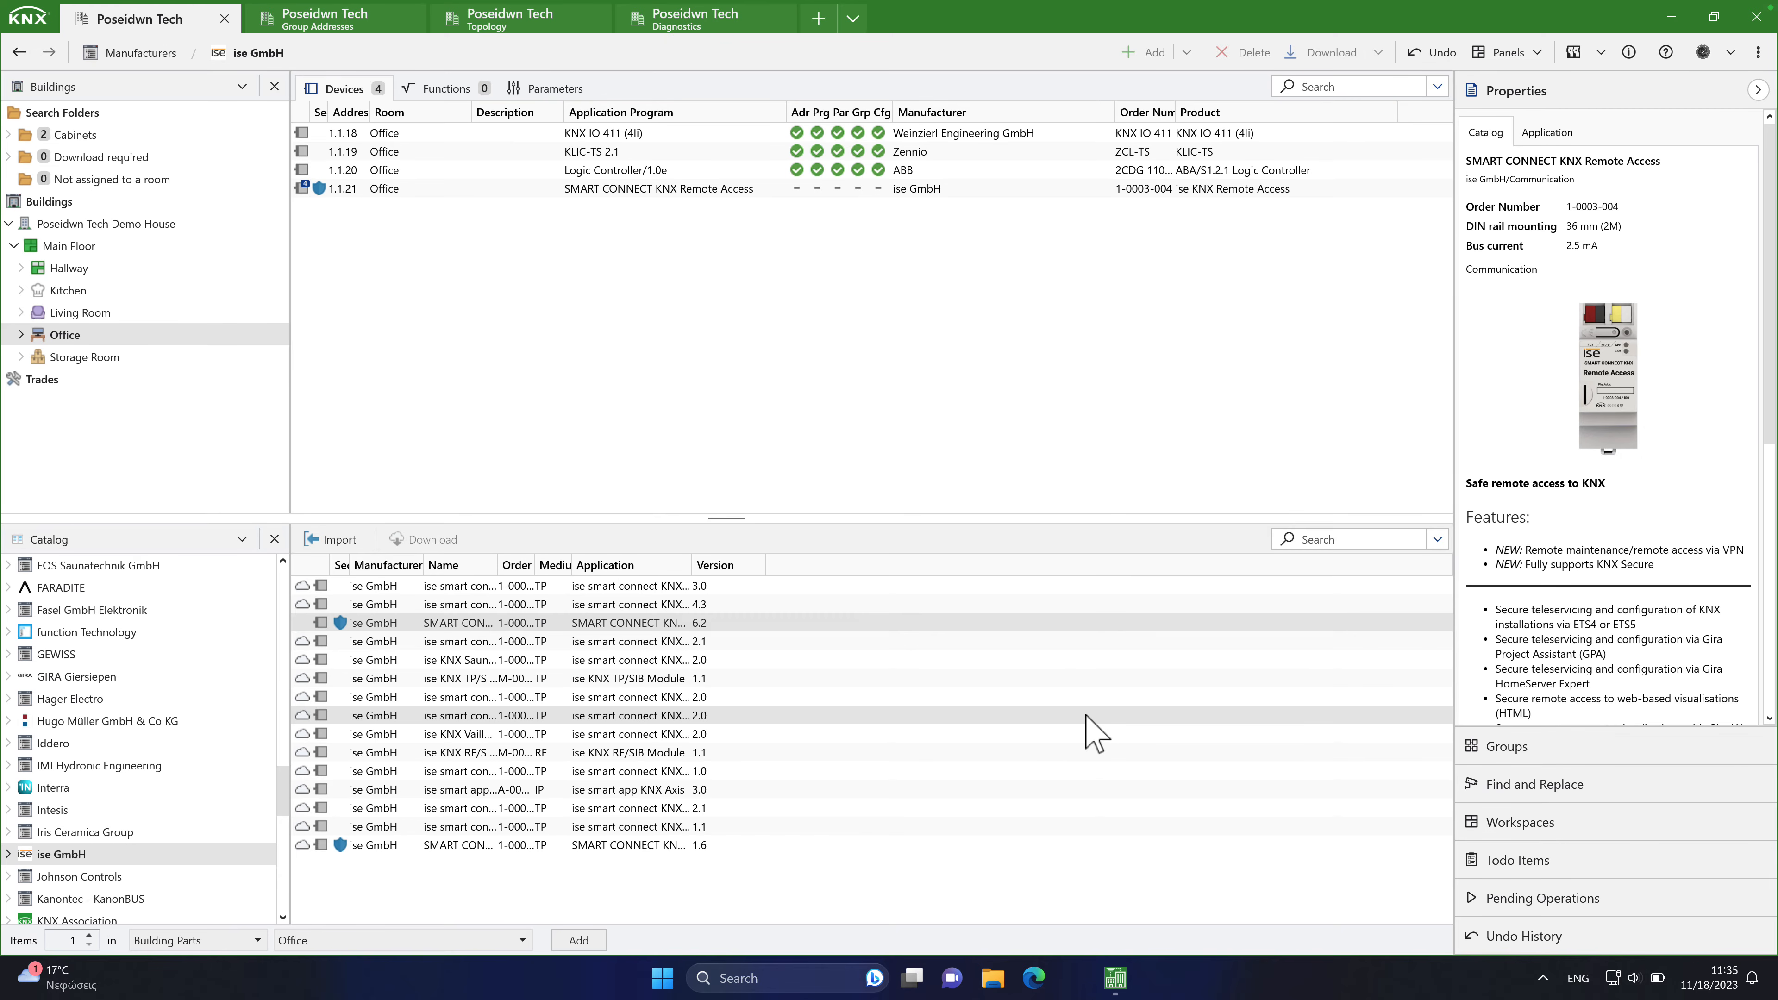
click(963, 195)
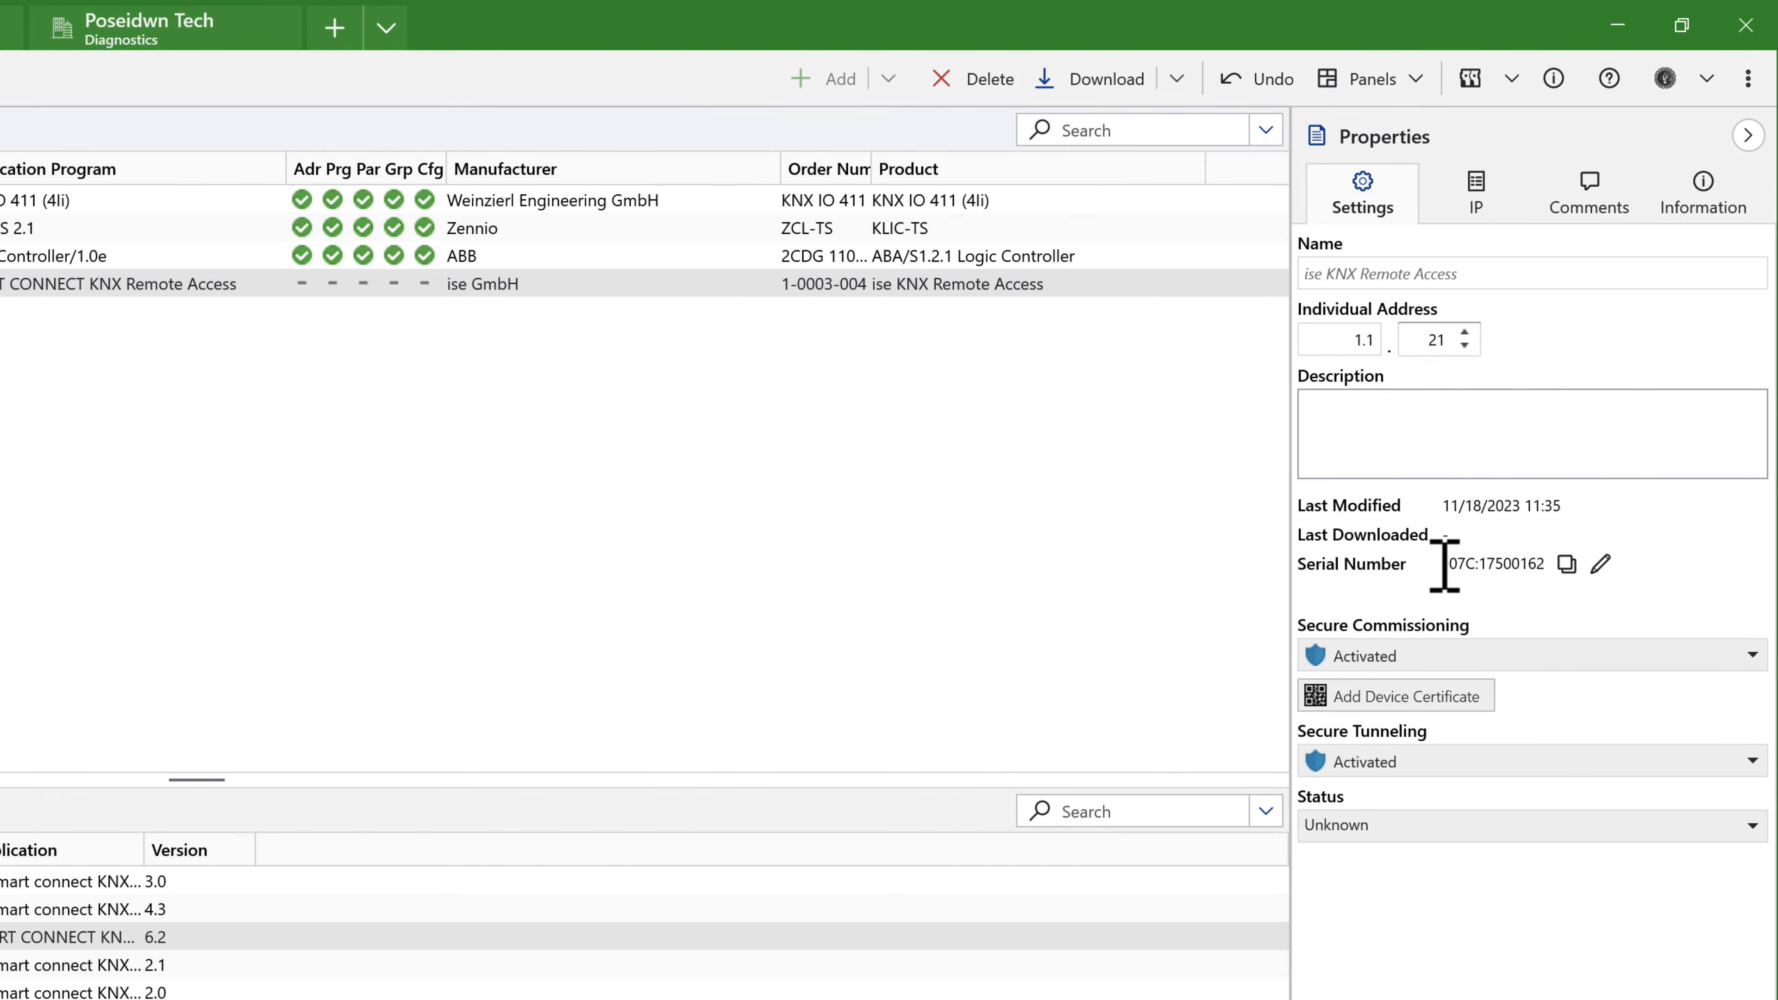
drag(1444, 565, 1547, 564)
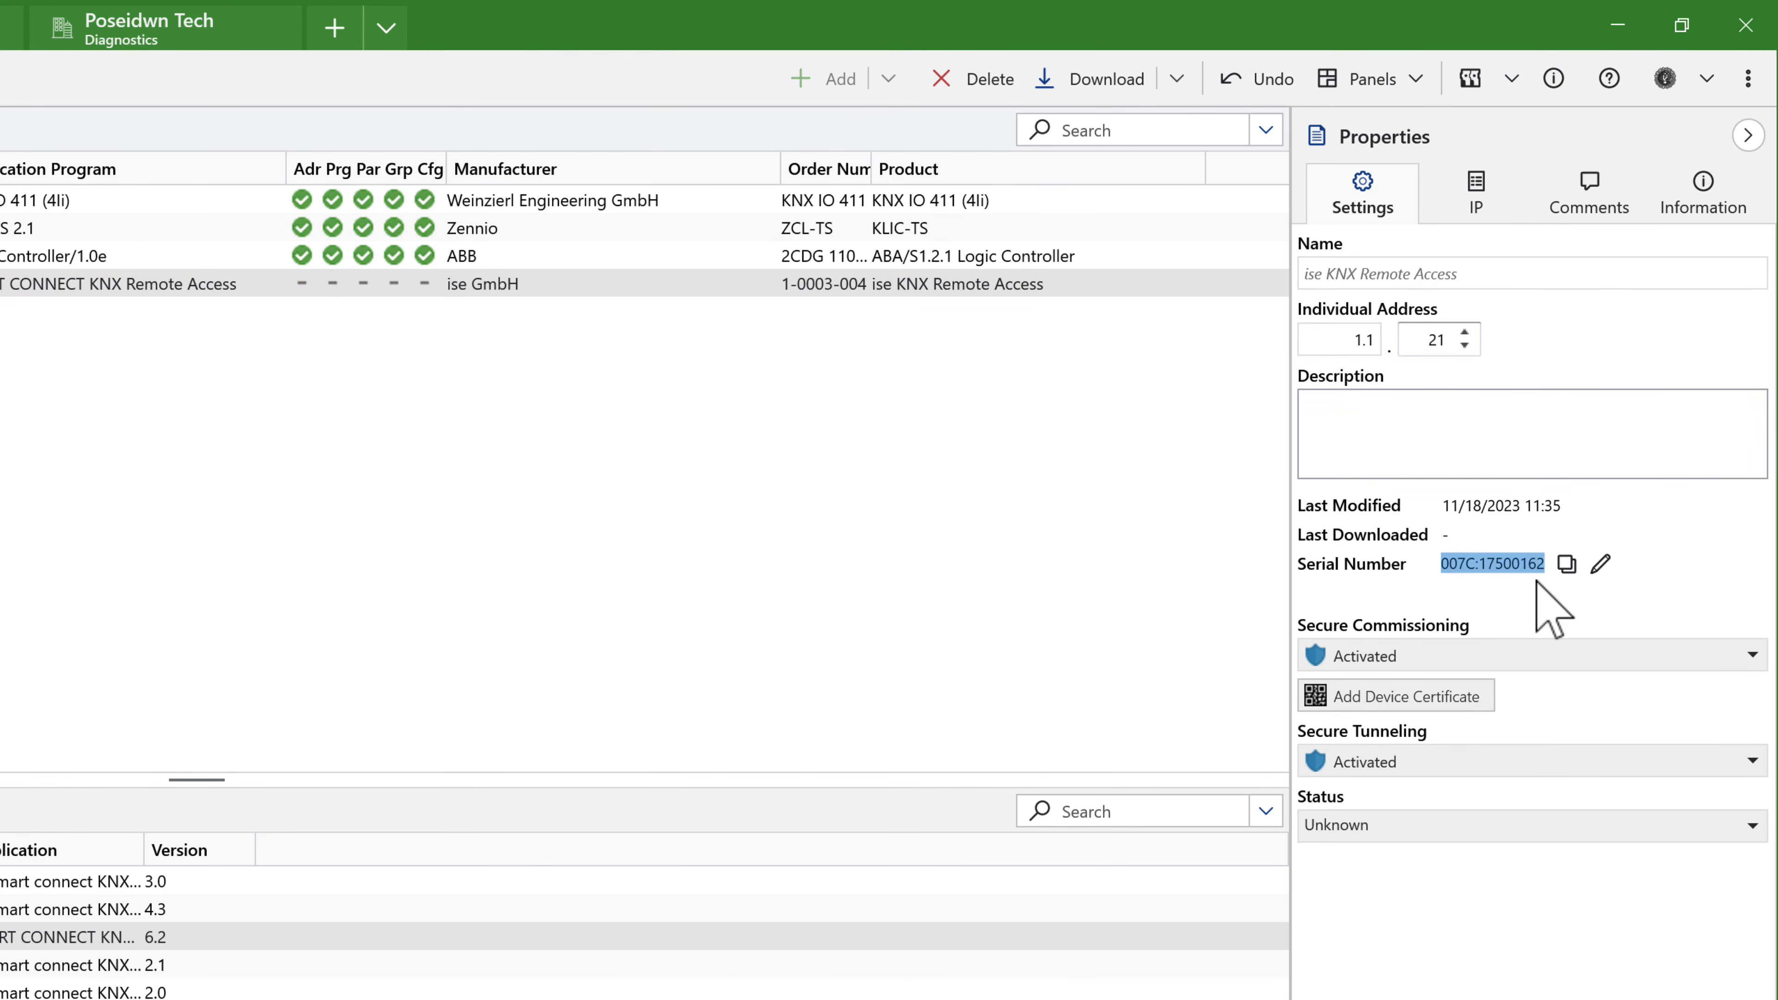
click(1530, 599)
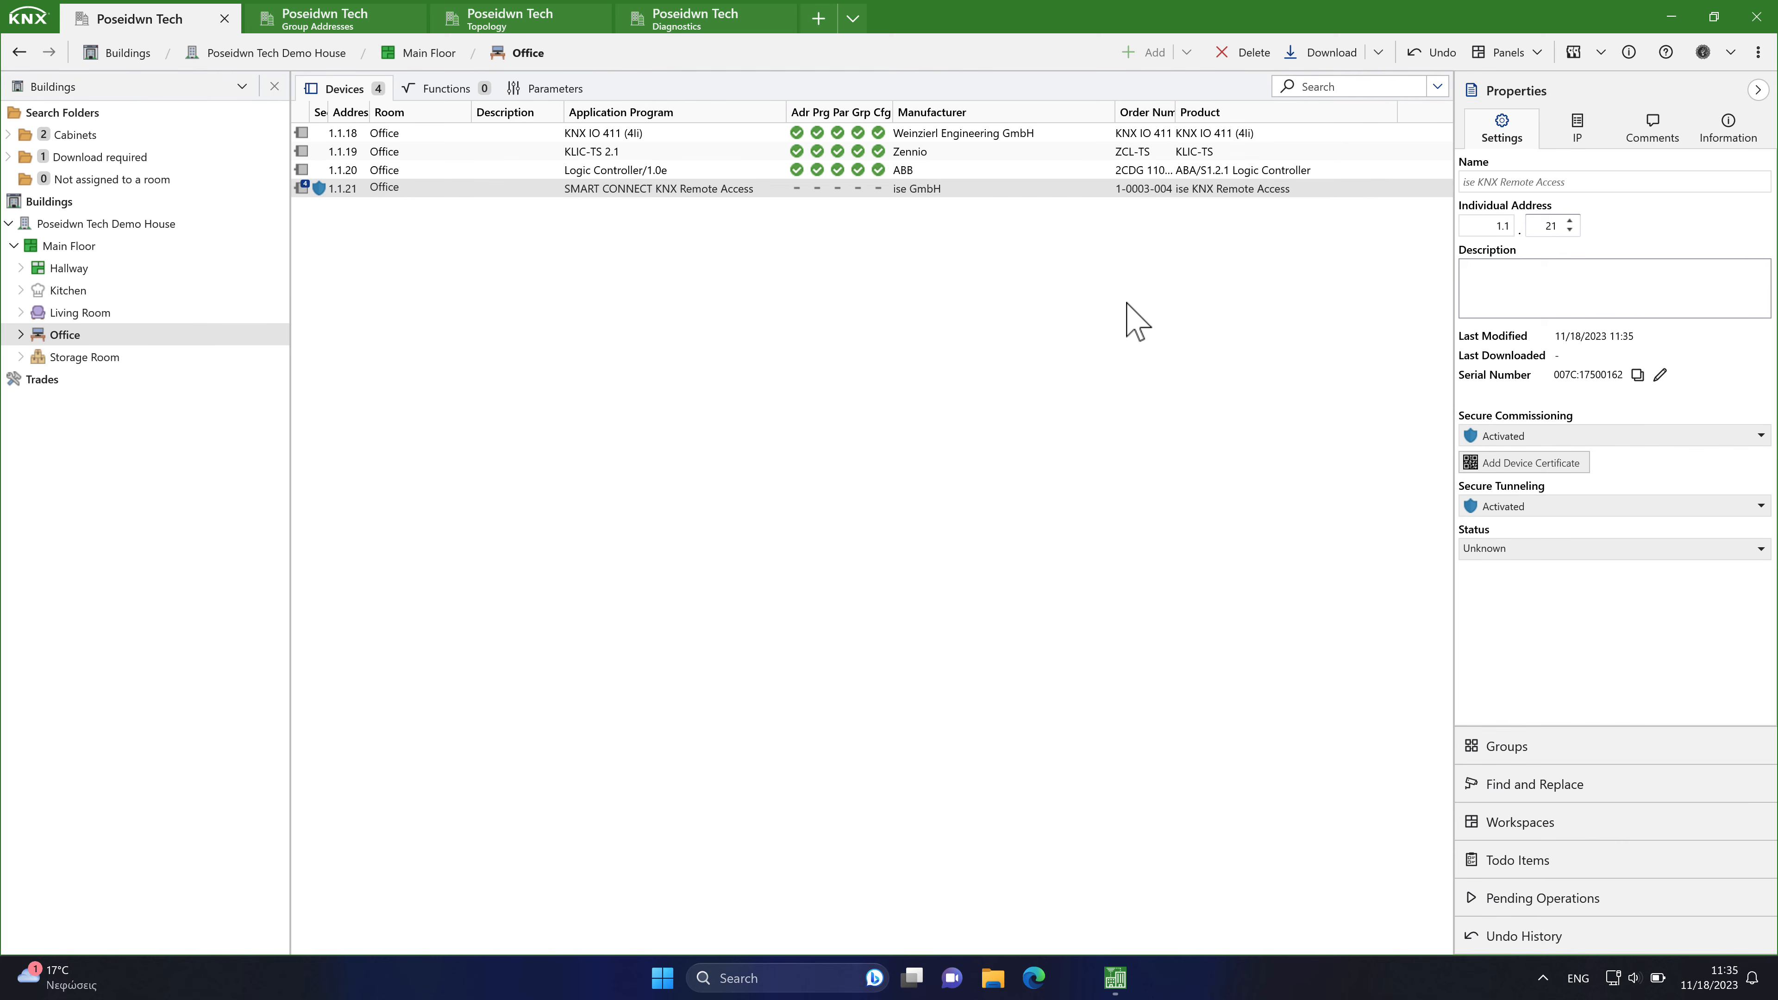
Check the installed ETS version and the online catalog date in the program's settings
click(1758, 52)
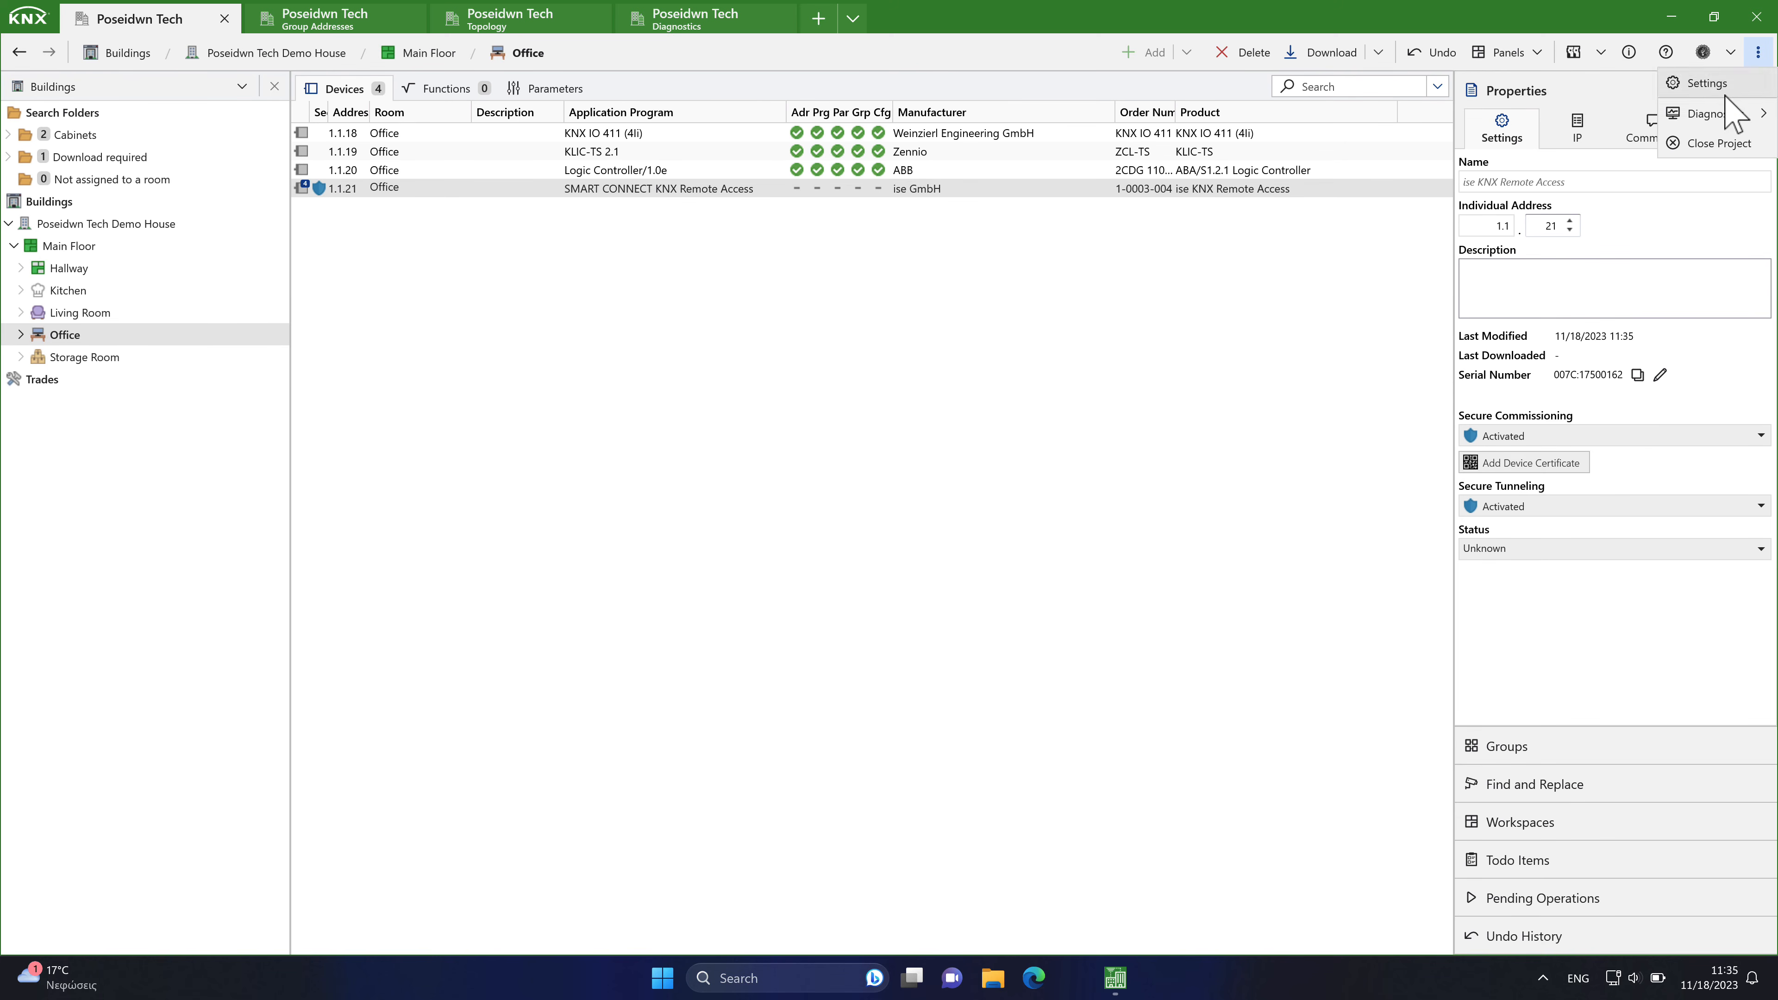
click(1705, 87)
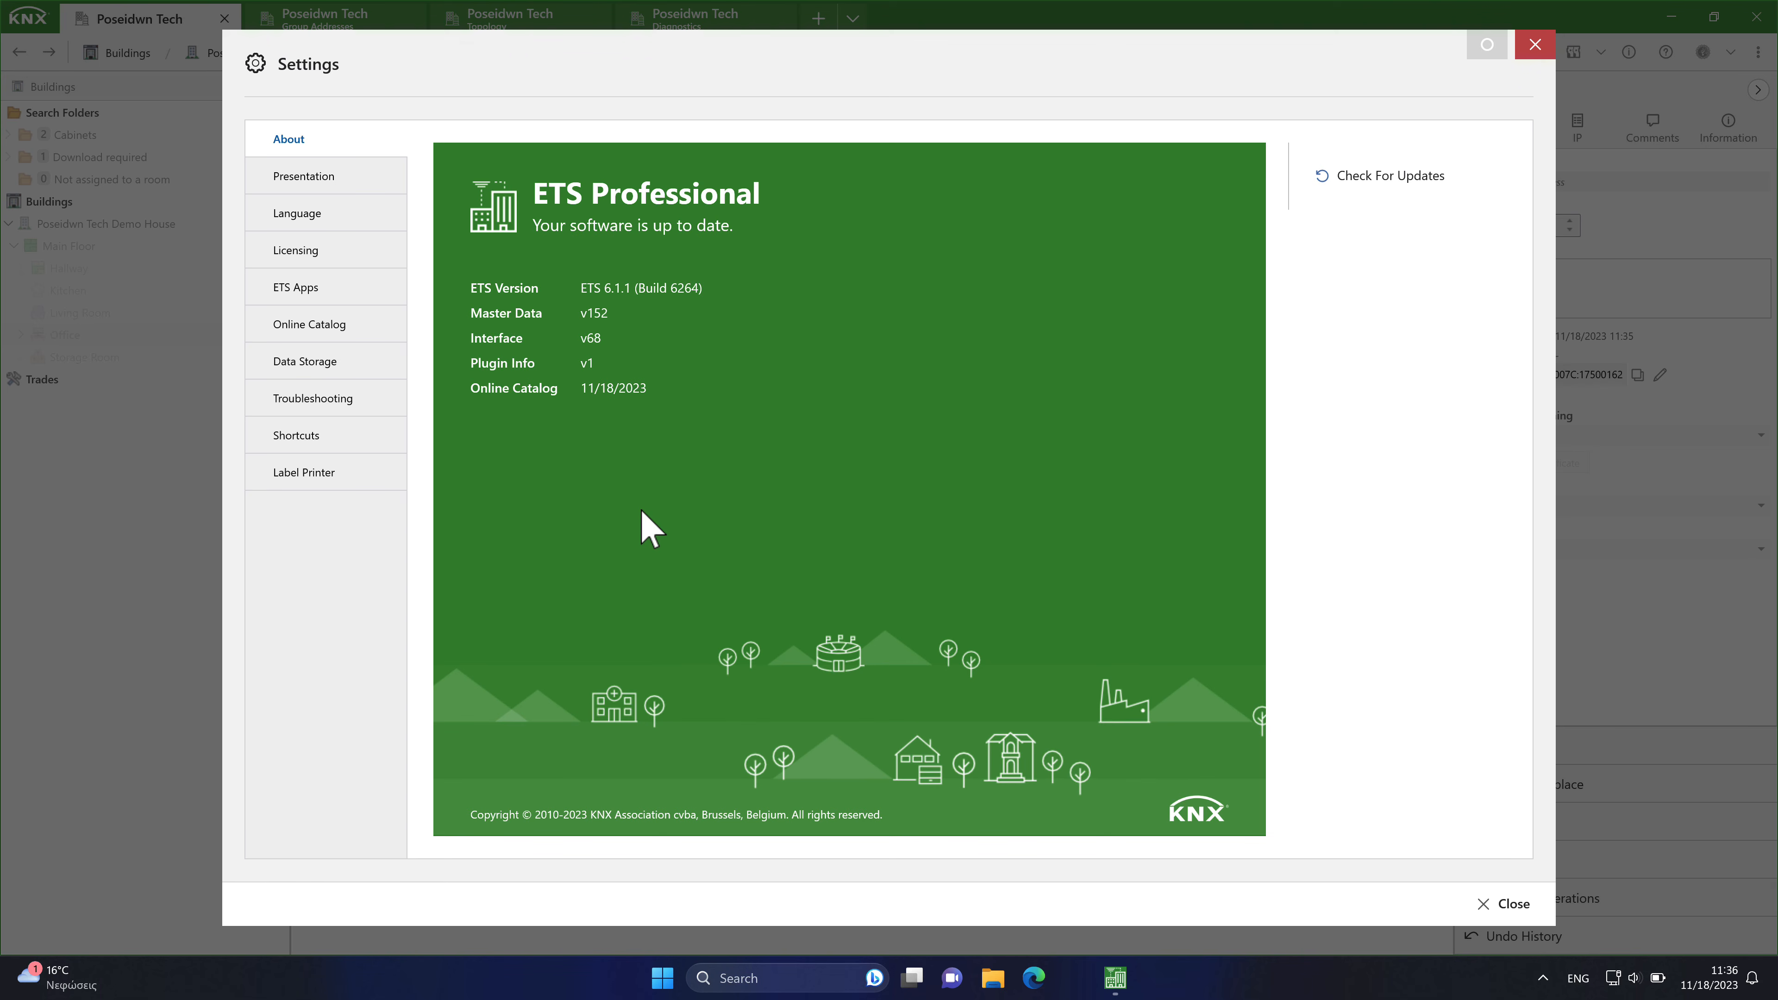
click(1496, 912)
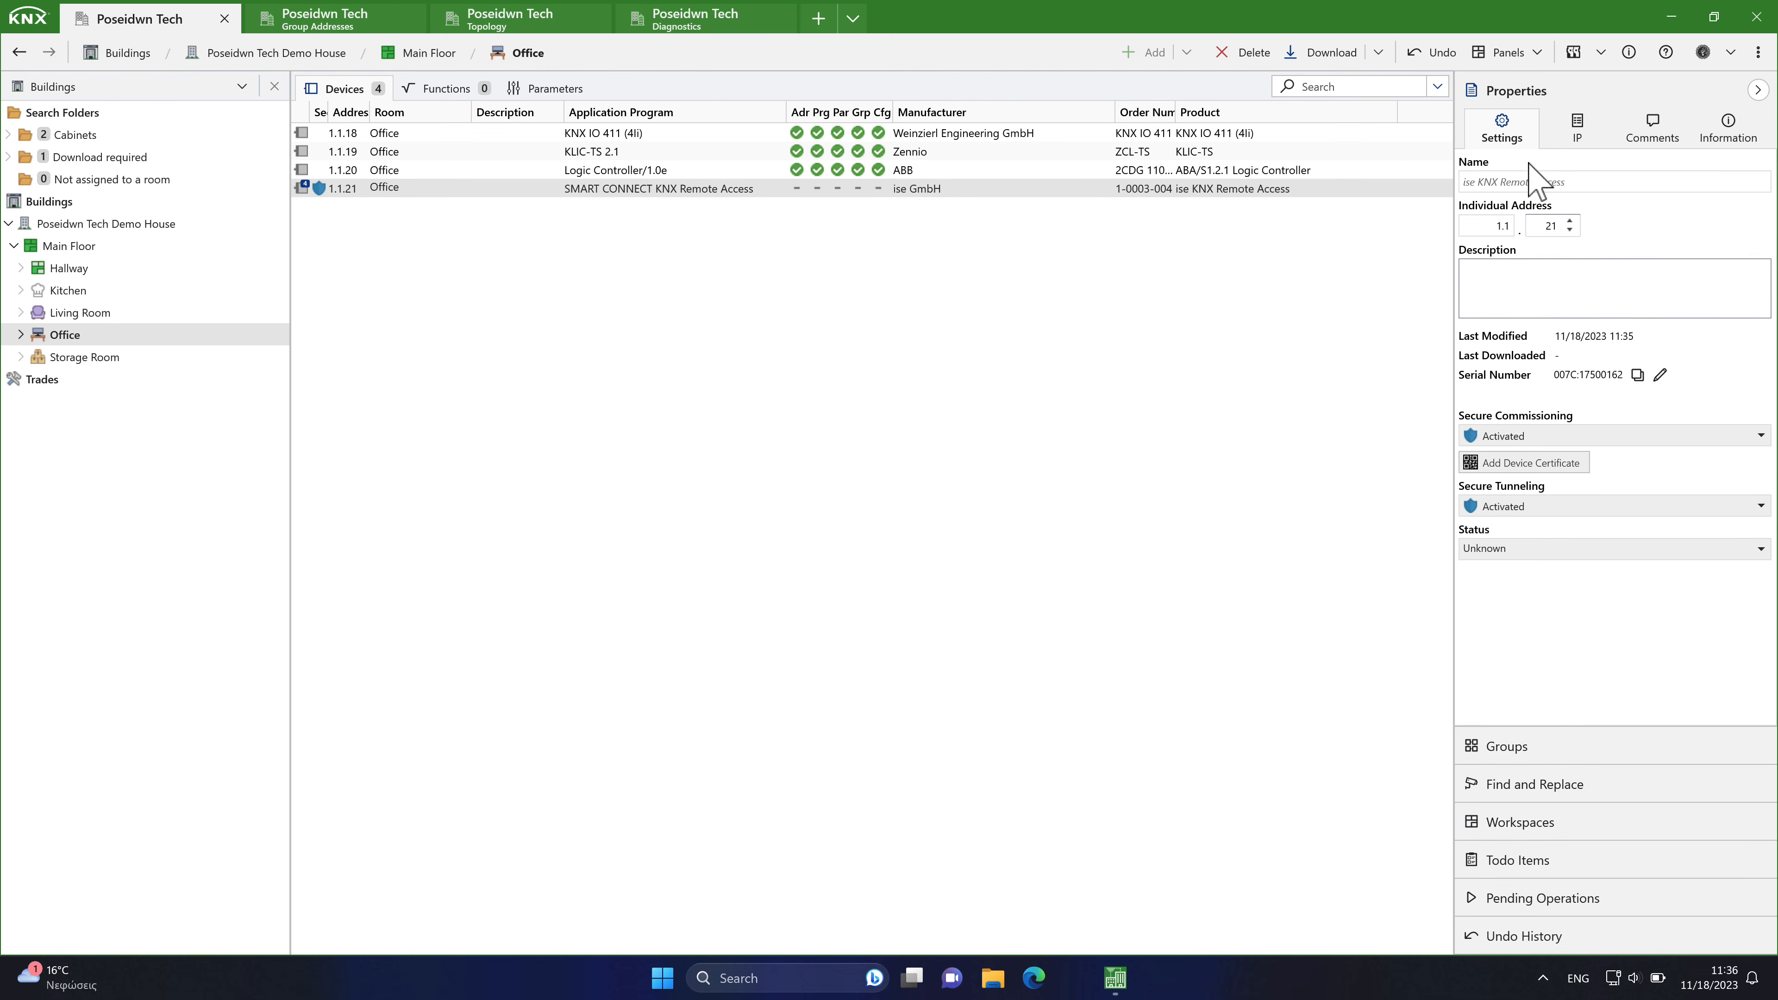
Close the Poseidwn Tech project
click(1757, 52)
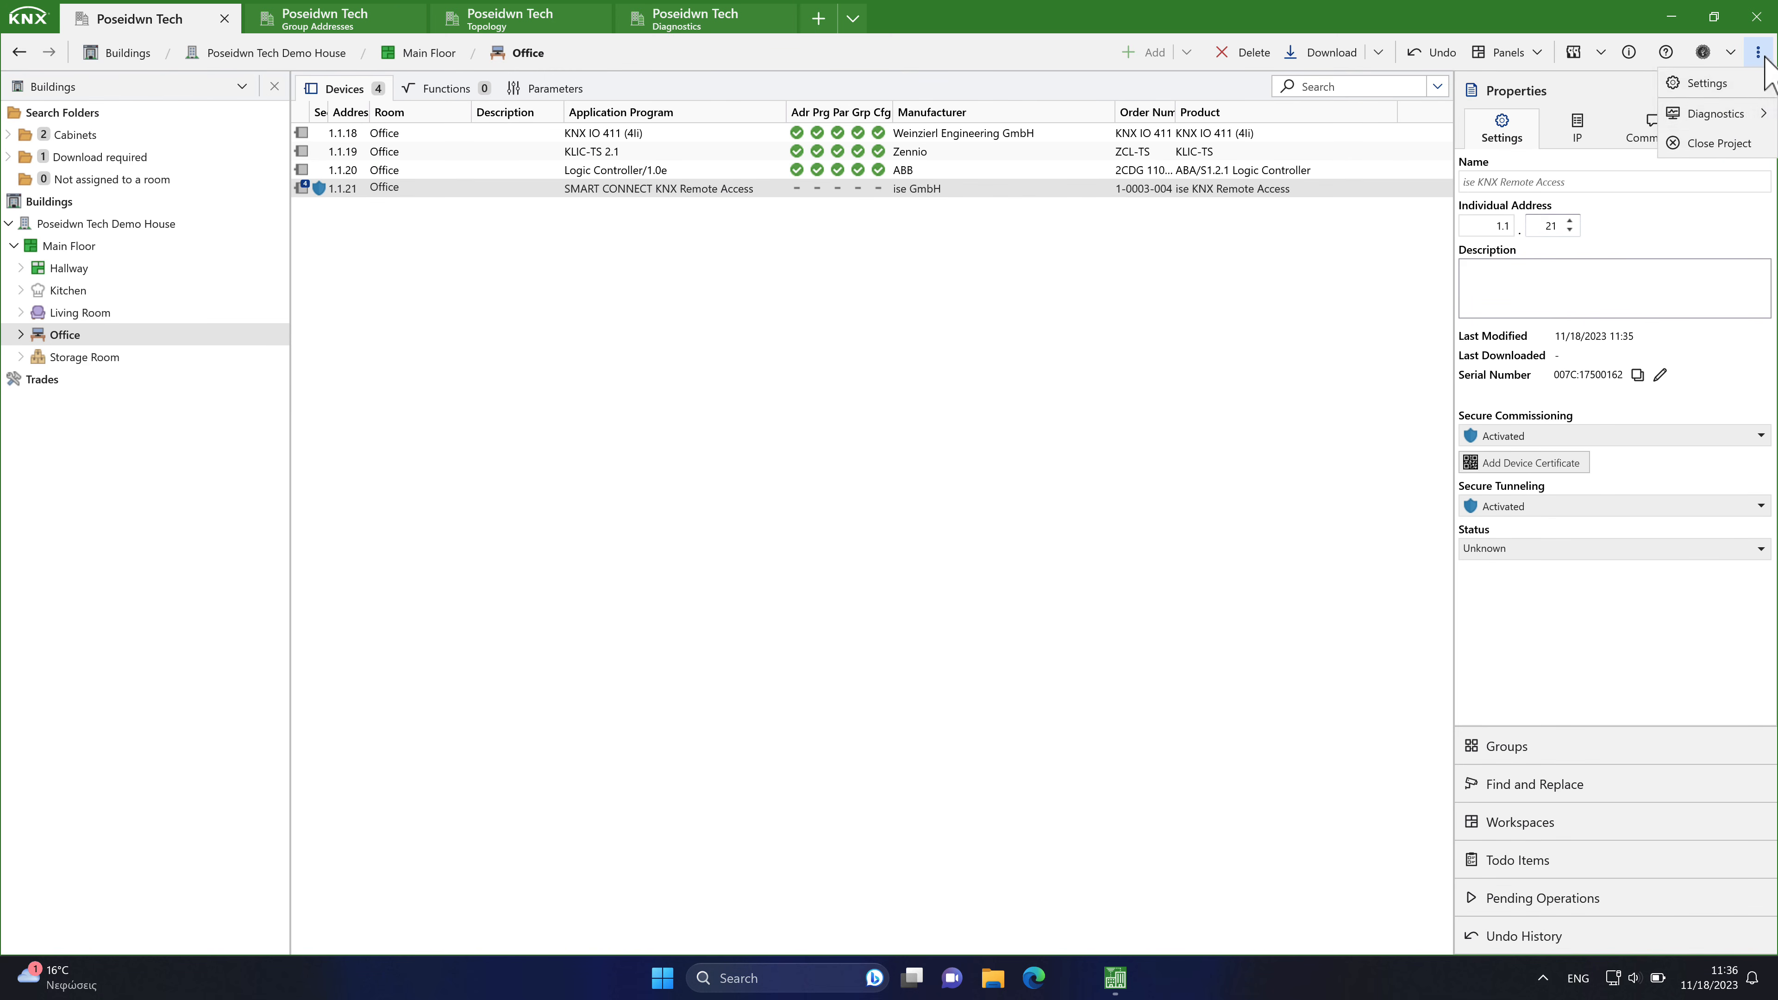
click(1702, 145)
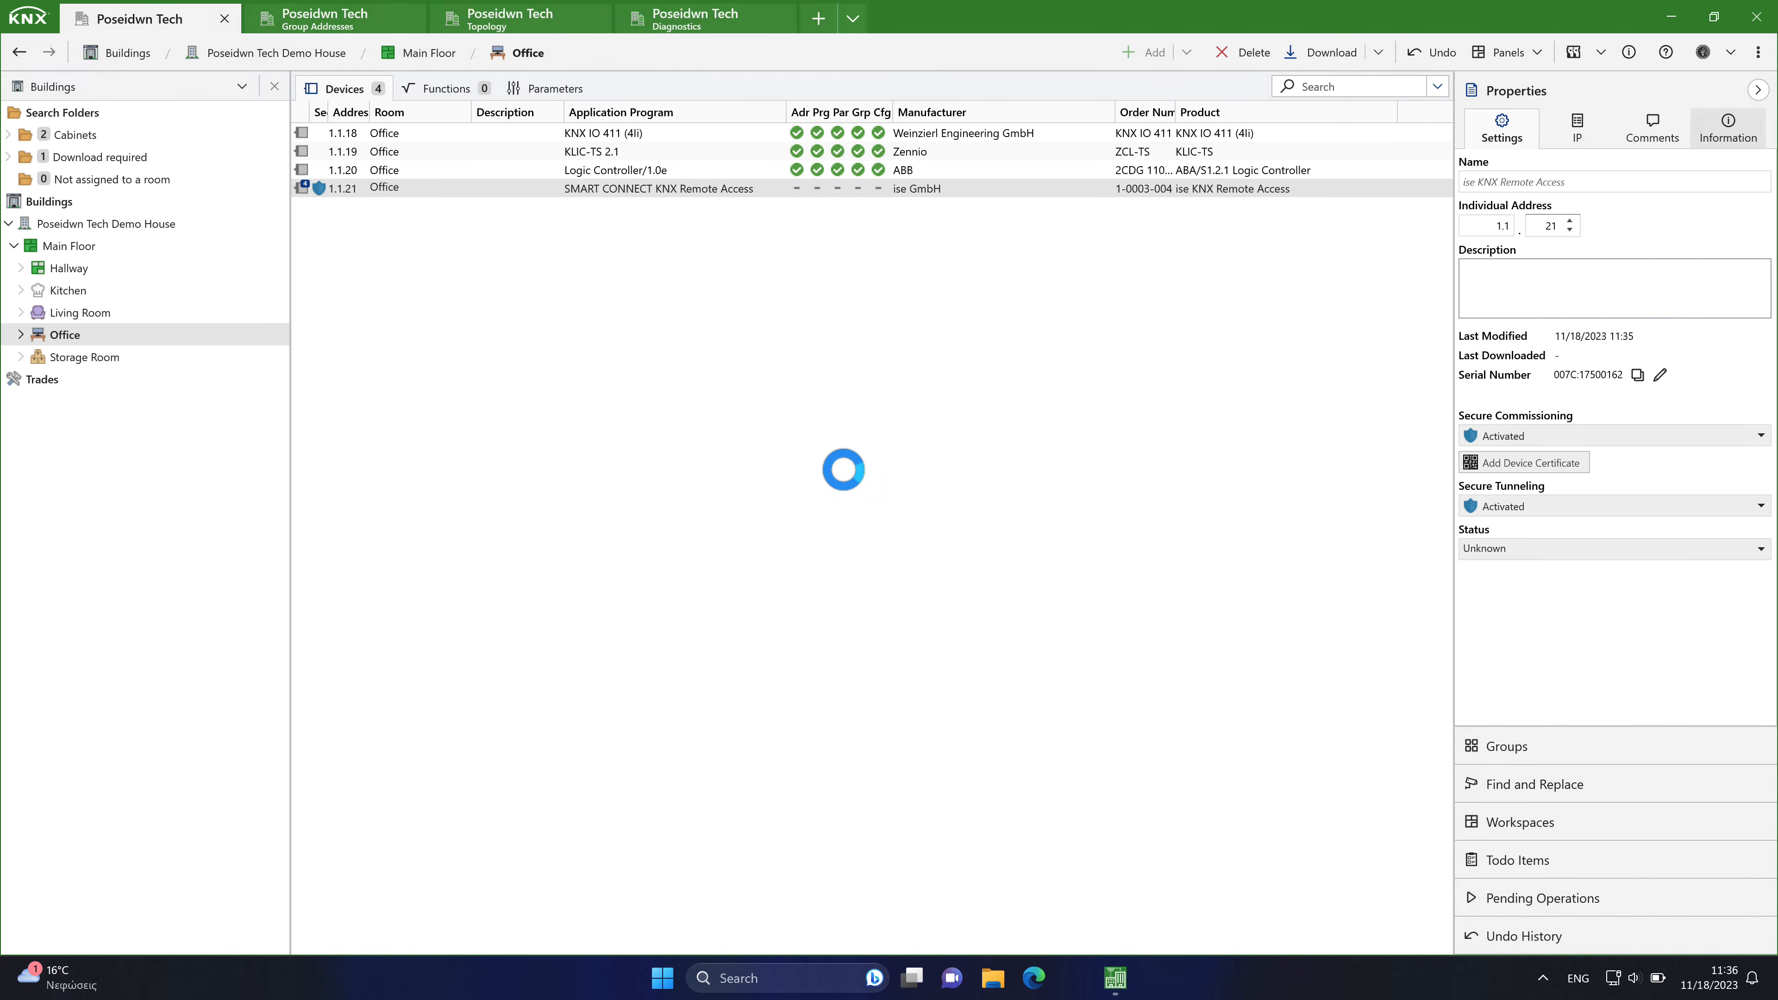